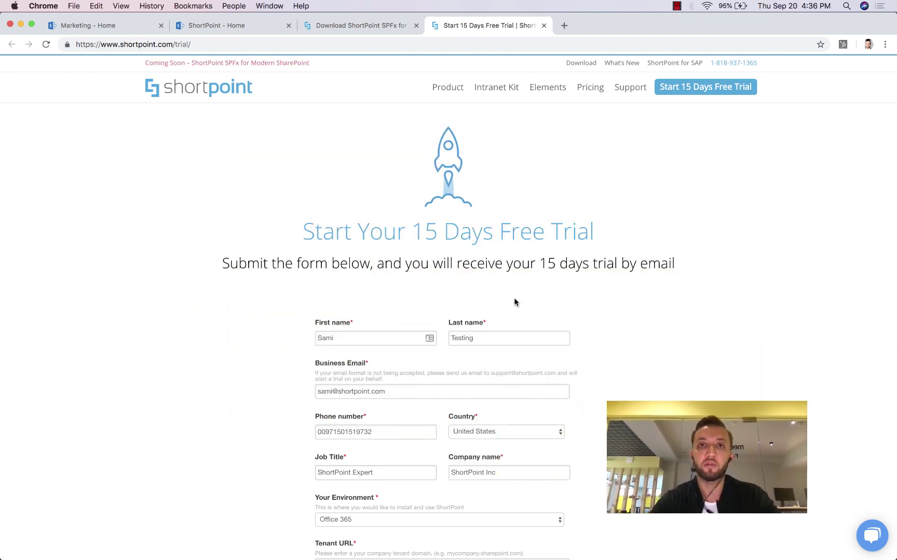
- Review the 15-day trial form down to the Office 365 environment and examine the Tenant URL value
{"action": "scroll", "coordinate": [286, 229], "scroll_direction": "down", "scroll_amount": 1}
{"action": "scroll", "coordinate": [287, 230], "scroll_direction": "down", "scroll_amount": 5}
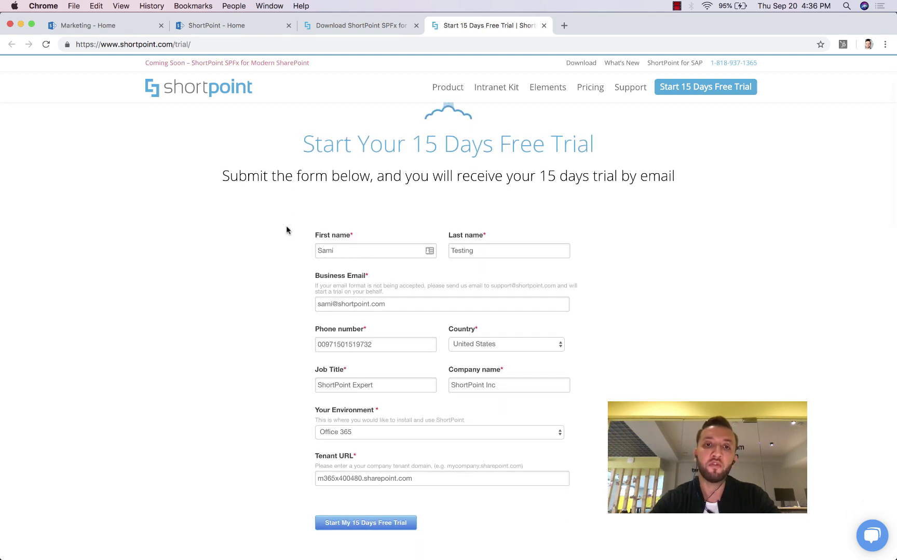
{"action": "scroll", "coordinate": [286, 230], "scroll_direction": "down", "scroll_amount": 7}
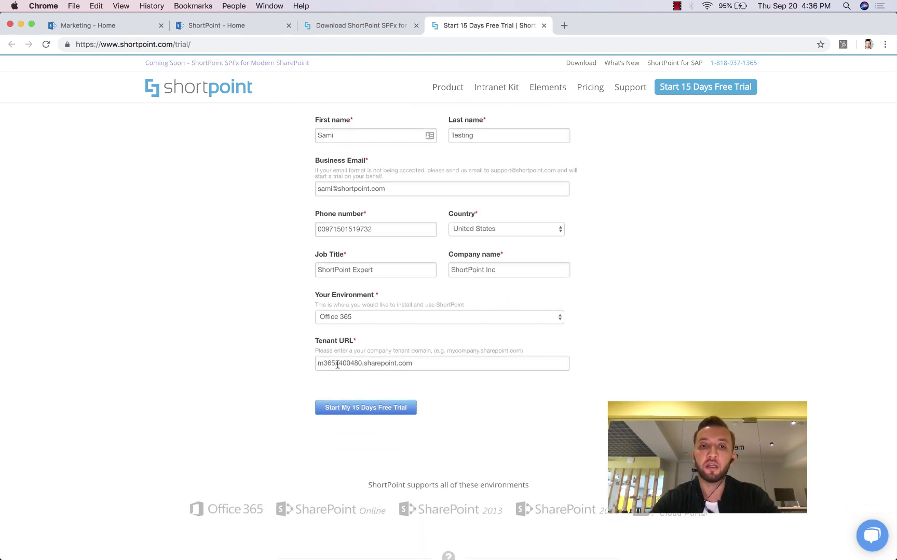
{"action": "scroll", "coordinate": [338, 365], "scroll_direction": "up", "scroll_amount": 5}
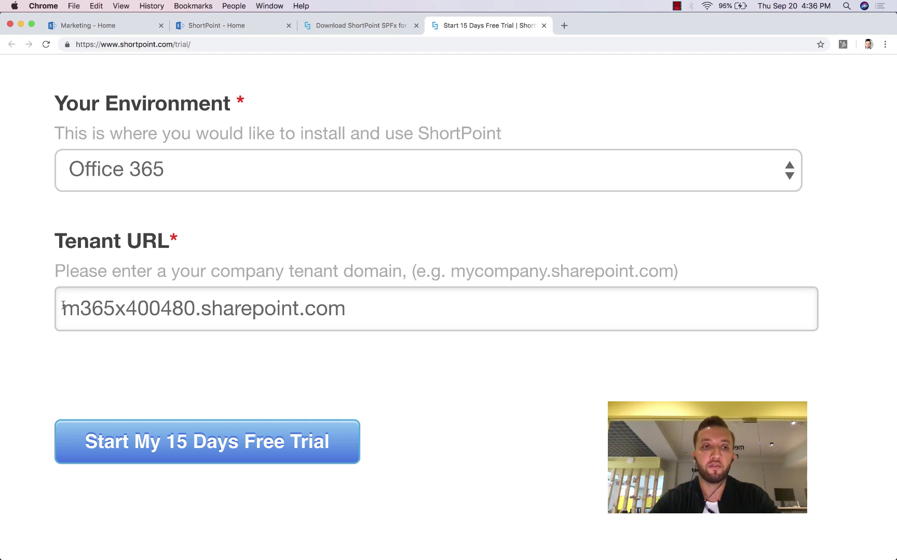
{"action": "left_click_drag", "start_coordinate": [62, 306], "coordinate": [348, 305]}
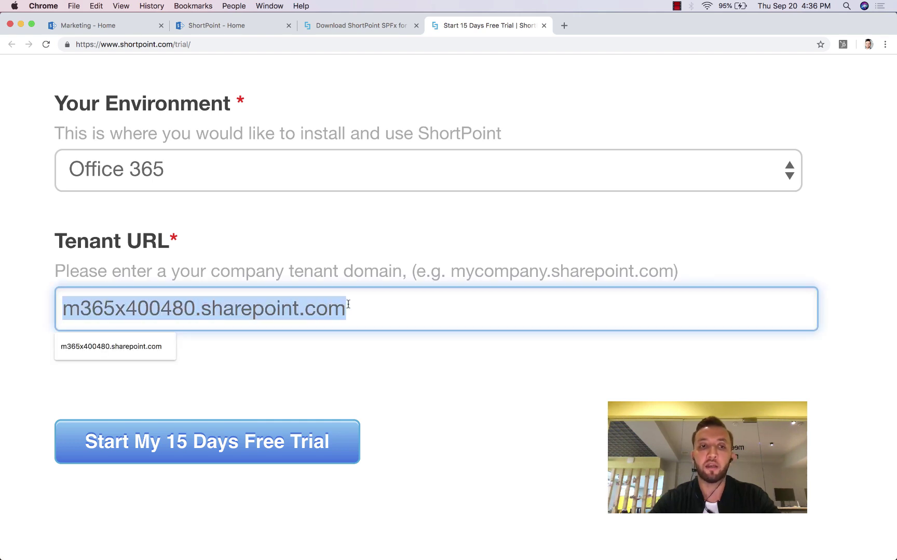
{"action": "left_click", "coordinate": [348, 305]}
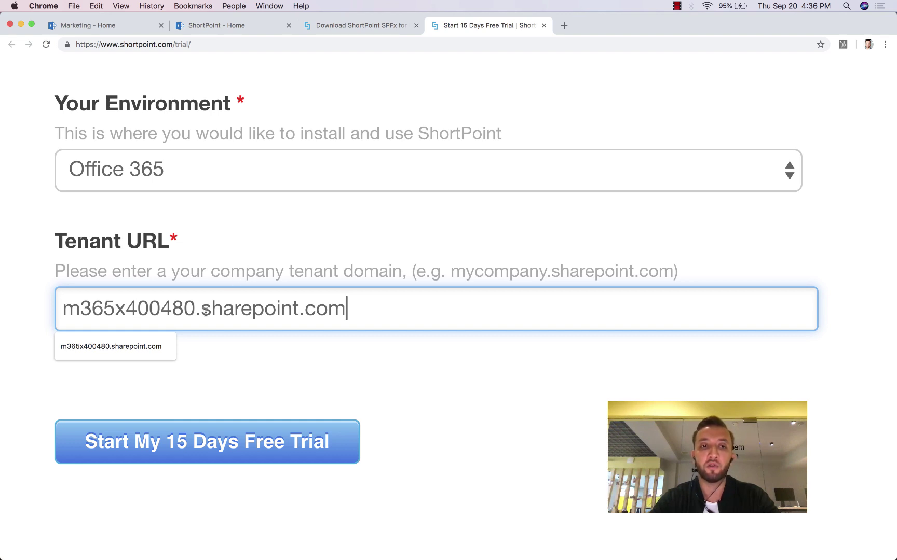
- Examine the tenant domain in the web addresses of the ShortPoint and Marketing SharePoint sites
{"action": "left_click", "coordinate": [234, 29]}
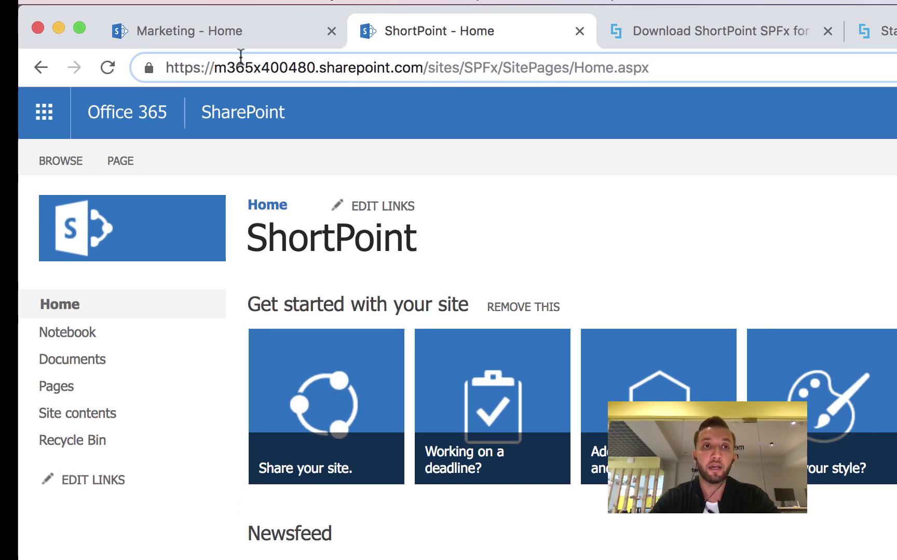
{"action": "left_click_drag", "start_coordinate": [212, 67], "coordinate": [419, 58]}
{"action": "left_click", "coordinate": [272, 42]}
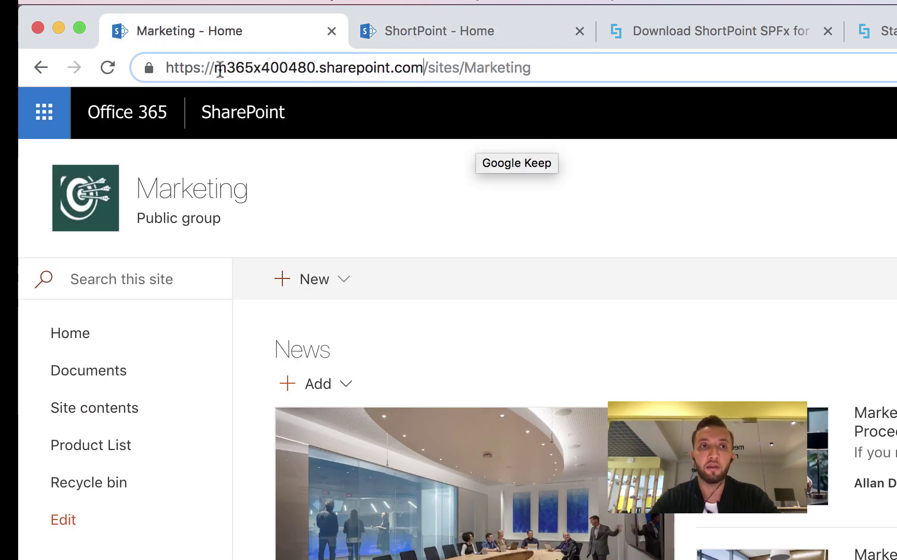
{"action": "left_click_drag", "start_coordinate": [215, 68], "coordinate": [420, 68]}
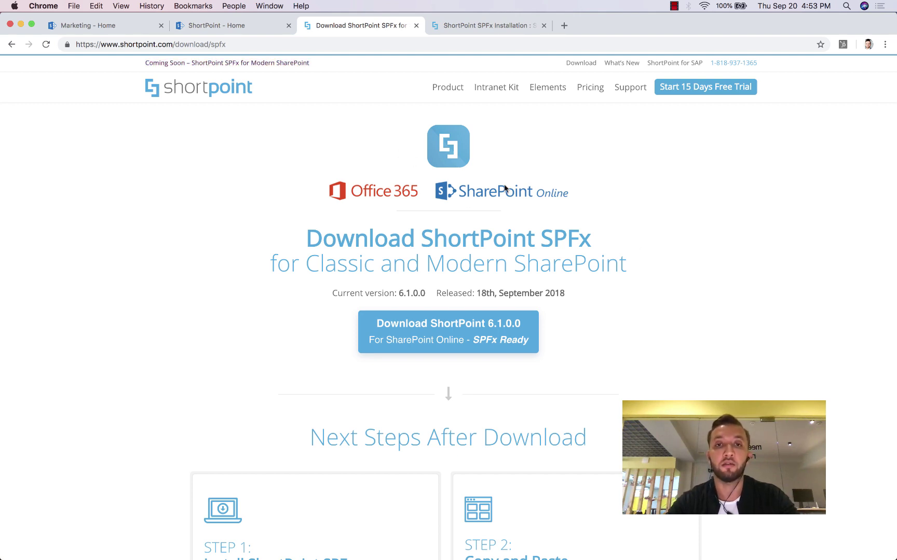
- Download ShortPoint 6.1.0.0 for SharePoint Online and show the downloaded zip in Finder
{"action": "scroll", "coordinate": [521, 200], "scroll_direction": "down", "scroll_amount": 2}
{"action": "left_click", "coordinate": [450, 285]}
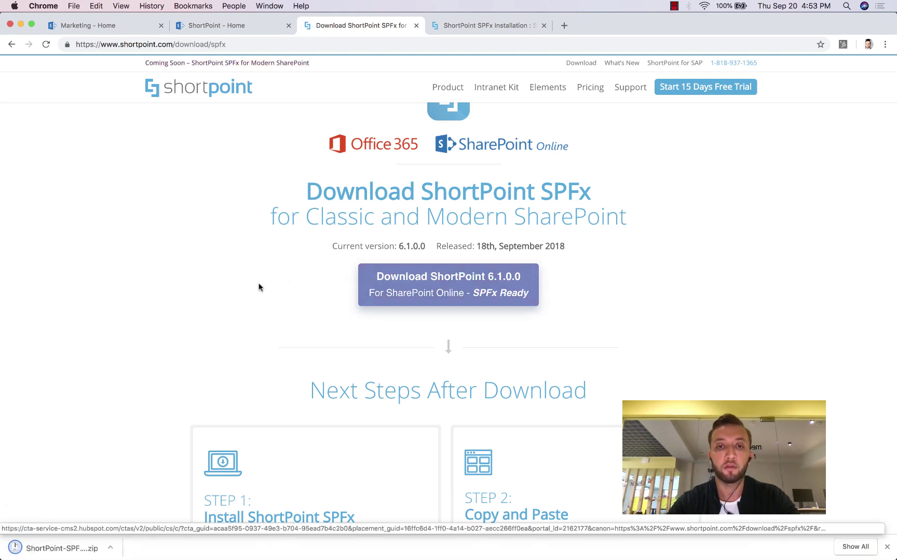
{"action": "left_click", "coordinate": [110, 548]}
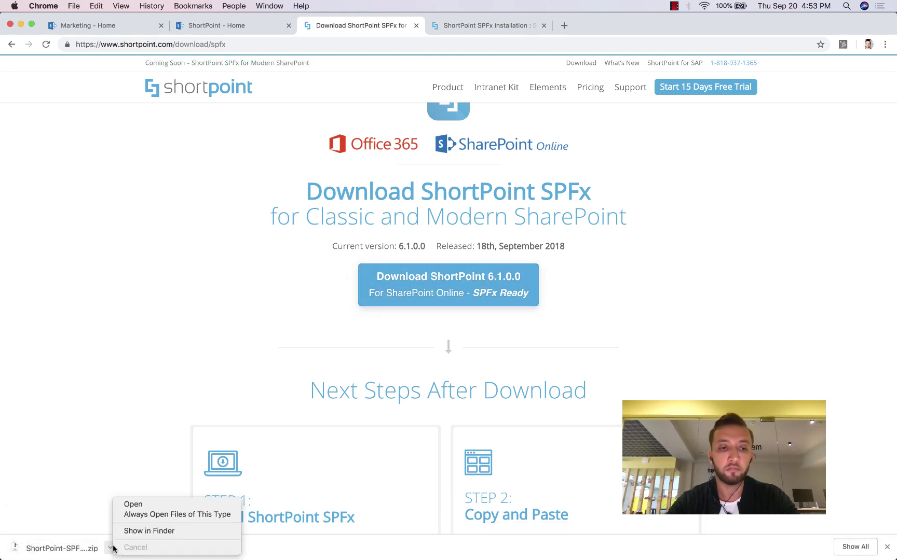
{"action": "left_click", "coordinate": [133, 531]}
- Extract ShortPoint-SPFx_6.1.0.0.zip in Downloads, select the shortpoint-spfx.sppkg package, and return to the browser
{"action": "double_click", "coordinate": [322, 210]}
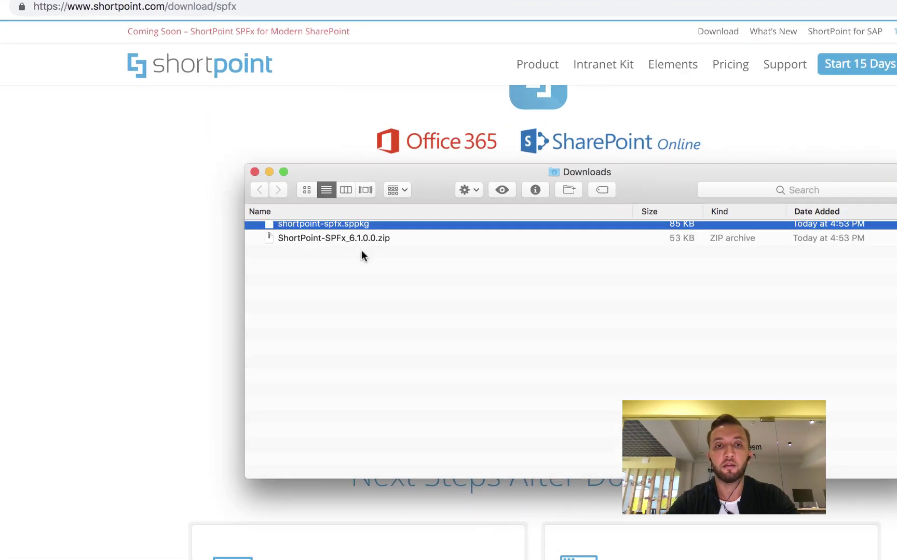
{"action": "left_click", "coordinate": [361, 225]}
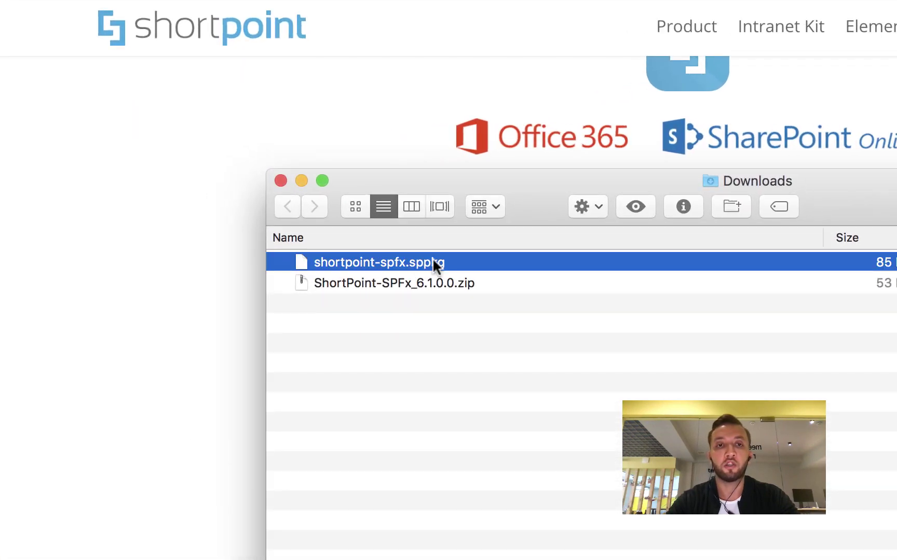
{"action": "left_click", "coordinate": [432, 262]}
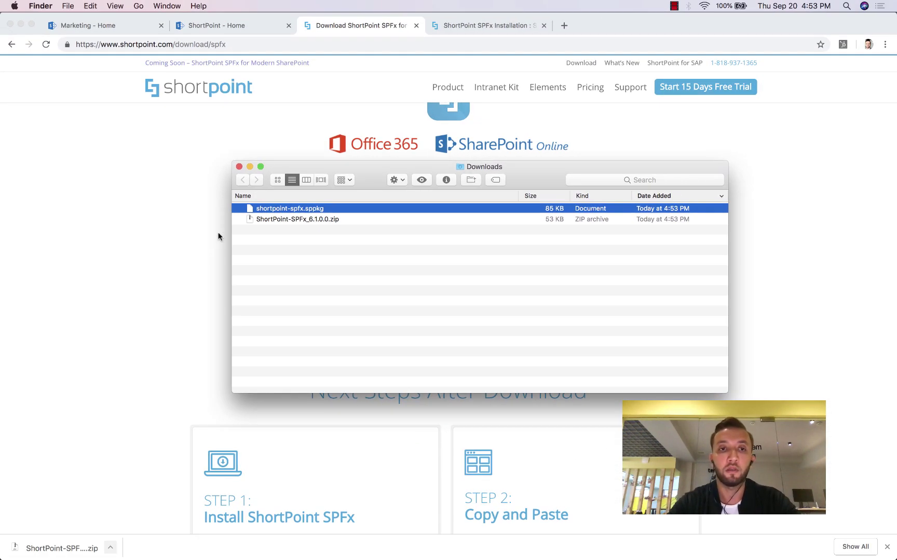
{"action": "left_click", "coordinate": [209, 318]}
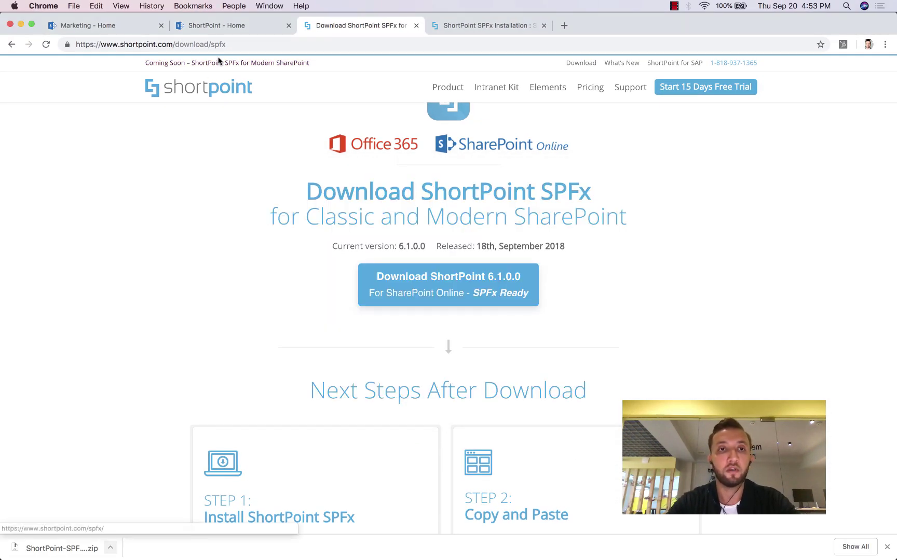
- From the ShortPoint site, go to the Microsoft 365 admin center and open the SharePoint admin center
{"action": "left_click", "coordinate": [220, 27]}
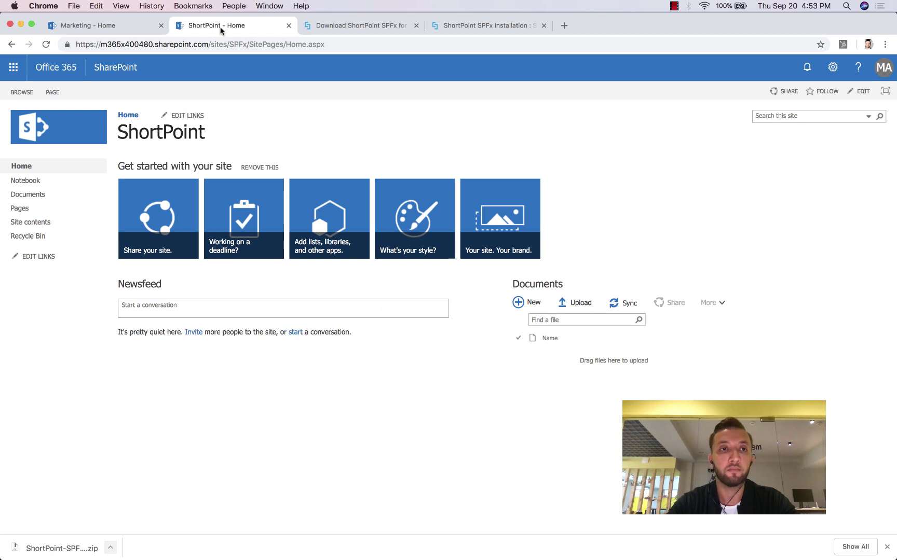
{"action": "left_click", "coordinate": [13, 68]}
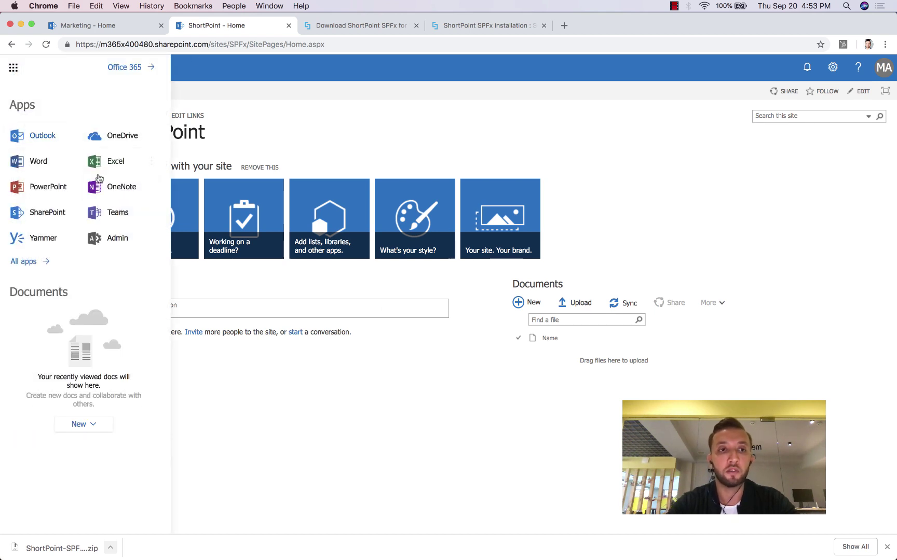
{"action": "left_click", "coordinate": [112, 238]}
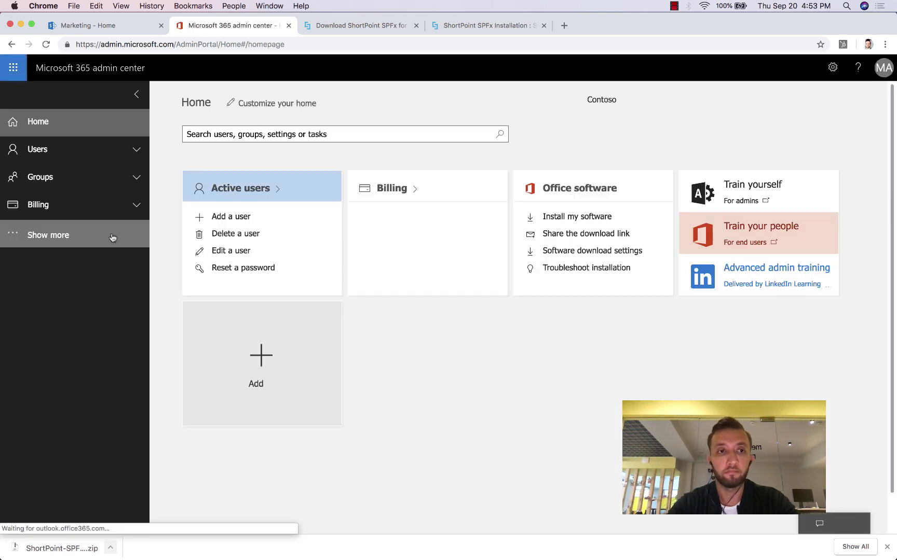
{"action": "left_click", "coordinate": [79, 236]}
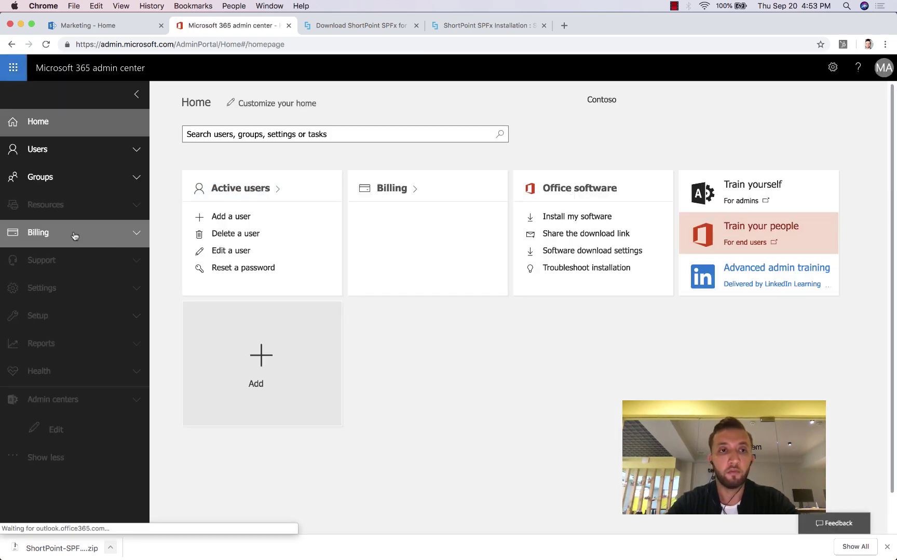
{"action": "left_click", "coordinate": [135, 400]}
{"action": "scroll", "coordinate": [136, 401], "scroll_direction": "down", "scroll_amount": 3}
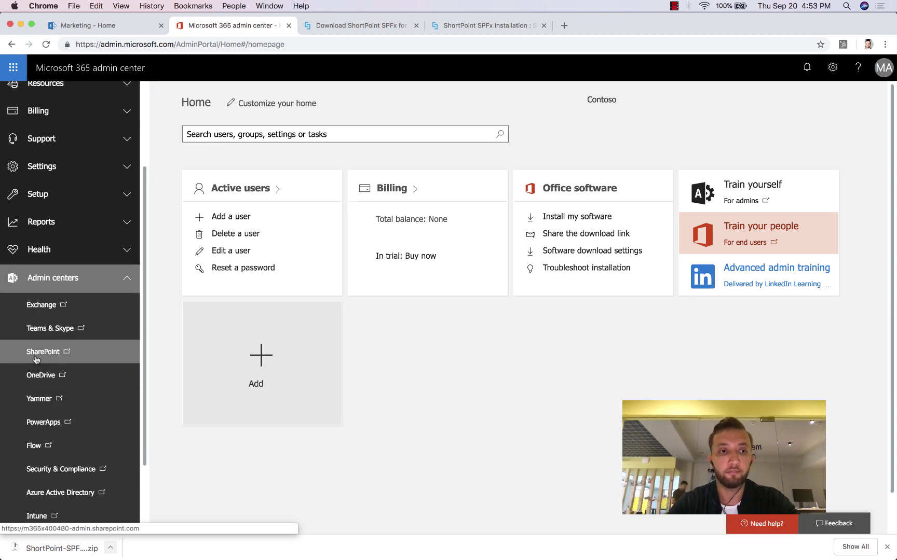
{"action": "left_click", "coordinate": [35, 352]}
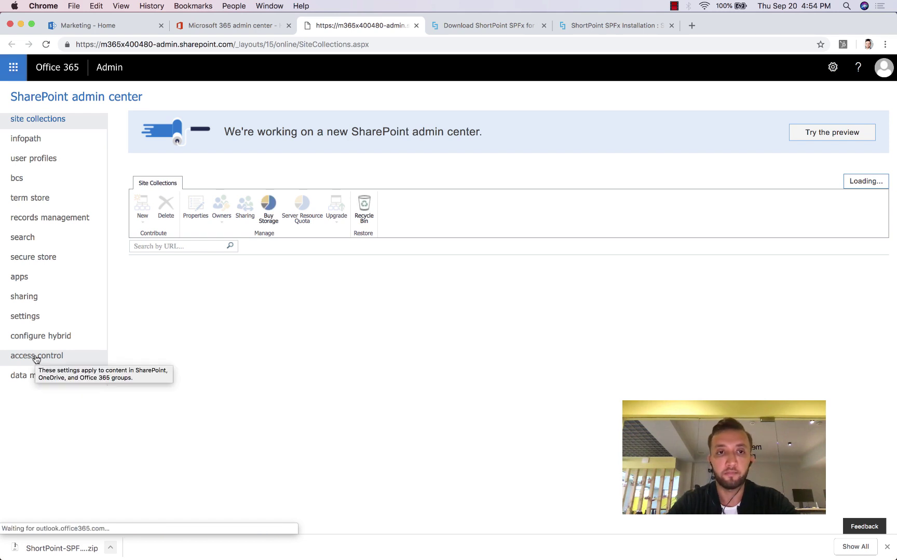
- Open the App Catalog settings under apps and proceed with creating a new app catalog site
{"action": "left_click", "coordinate": [20, 278]}
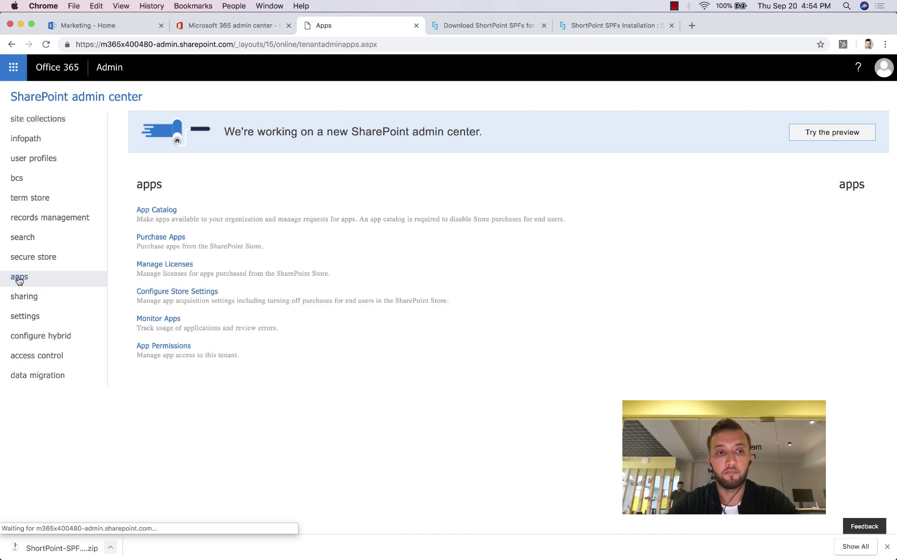
{"action": "left_click", "coordinate": [171, 214]}
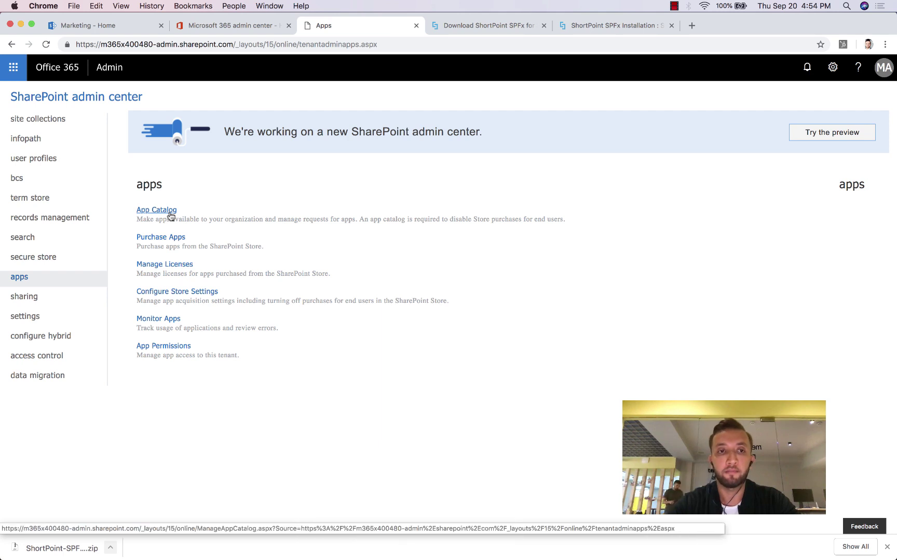
{"action": "left_click", "coordinate": [170, 215]}
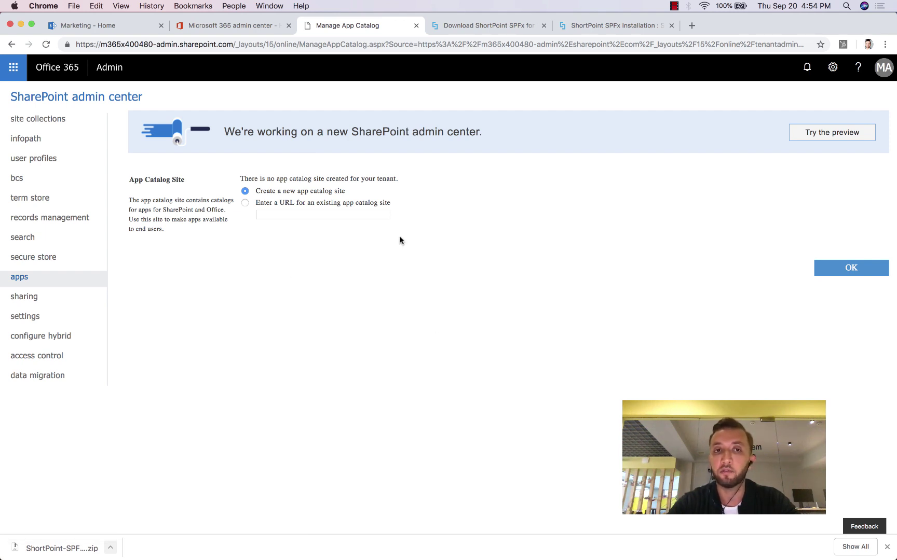
{"action": "left_click", "coordinate": [836, 268]}
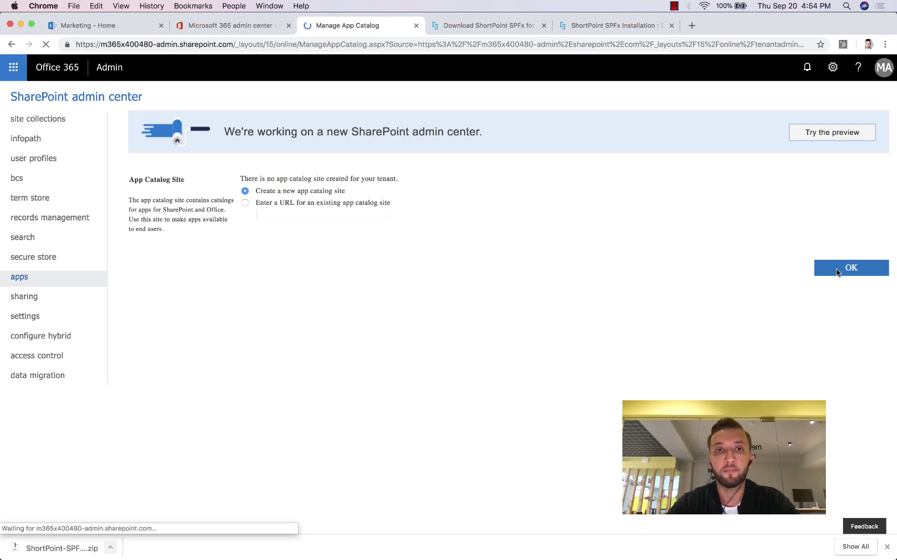
- Create the app catalog site collection titled Apps at /sites/apps, with the resolved admin account as administrator
{"action": "type", "text": "Apps"}
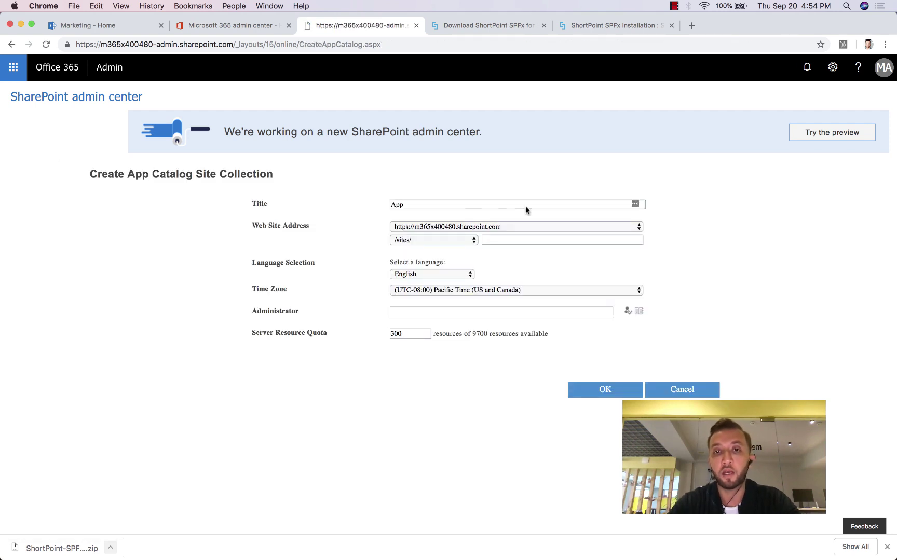
{"action": "left_click", "coordinate": [491, 240]}
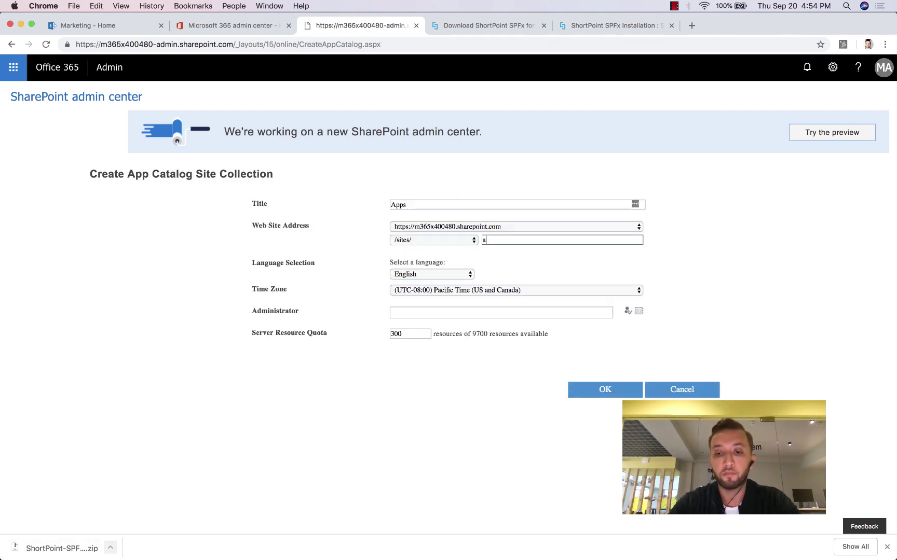
{"action": "type", "text": "apps"}
{"action": "left_click", "coordinate": [490, 313]}
{"action": "type", "text": "adm"}
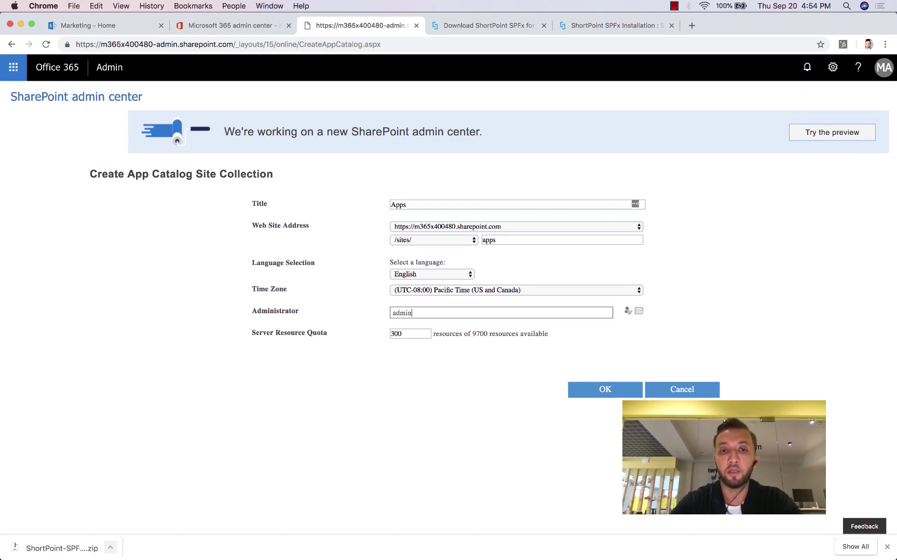
{"action": "type", "text": "in"}
{"action": "left_click", "coordinate": [627, 311]}
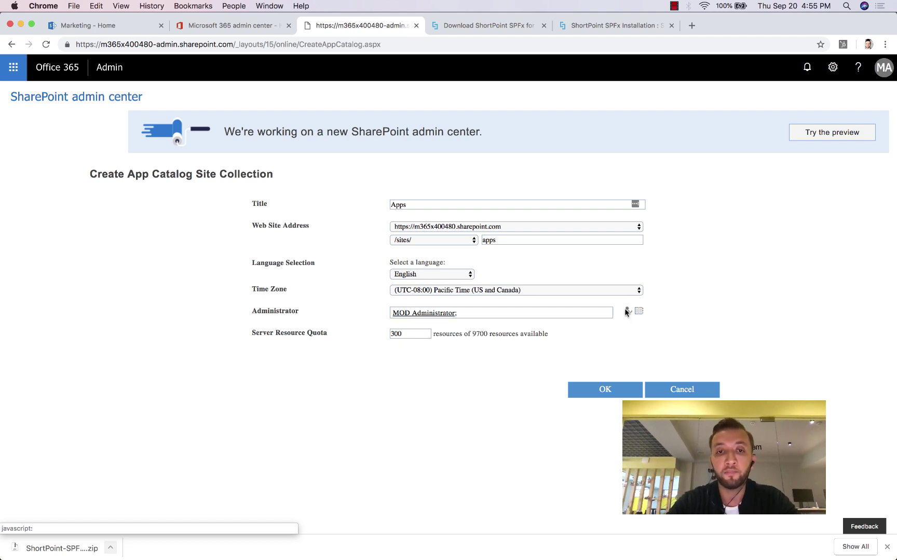
{"action": "left_click", "coordinate": [605, 390]}
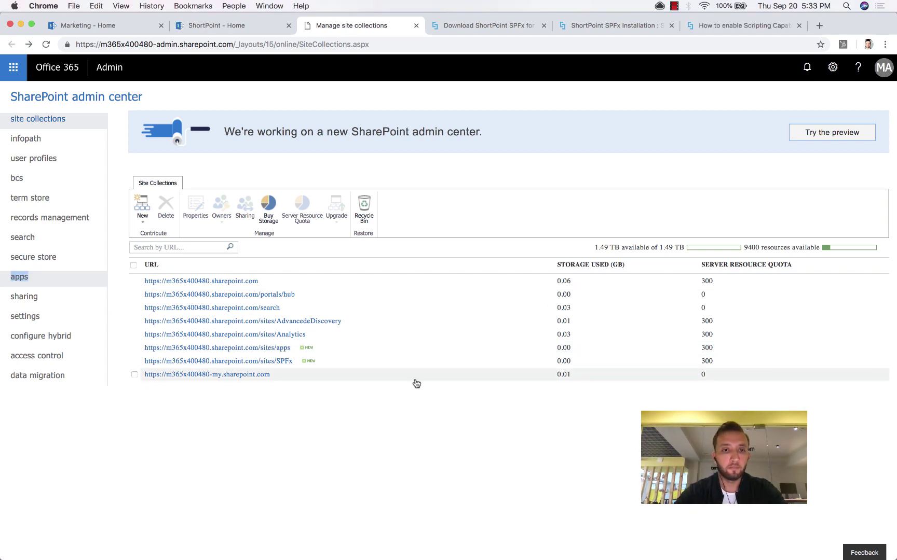
- Mark the new /sites/apps site collection, then go through the App Catalog to its Apps for SharePoint library
{"action": "left_click", "coordinate": [133, 347]}
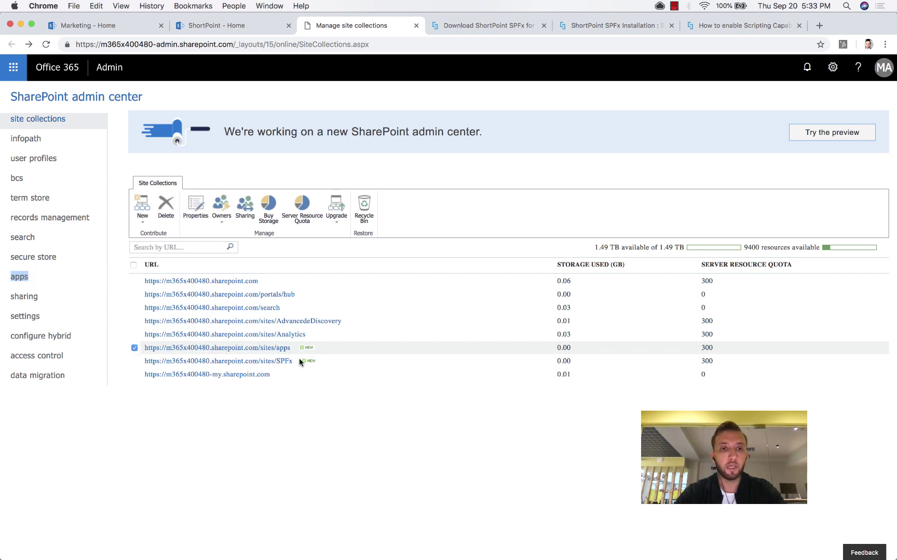
{"action": "left_click", "coordinate": [26, 280]}
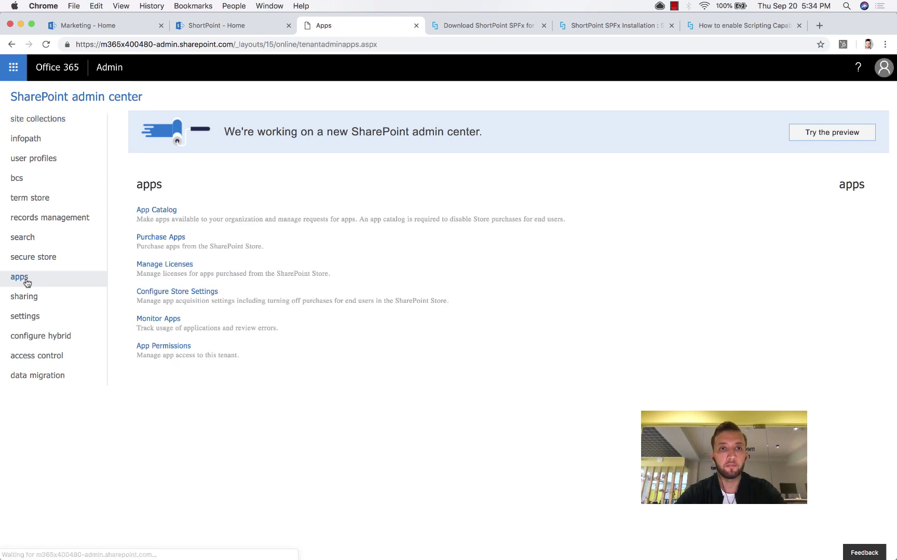
{"action": "left_click", "coordinate": [163, 212]}
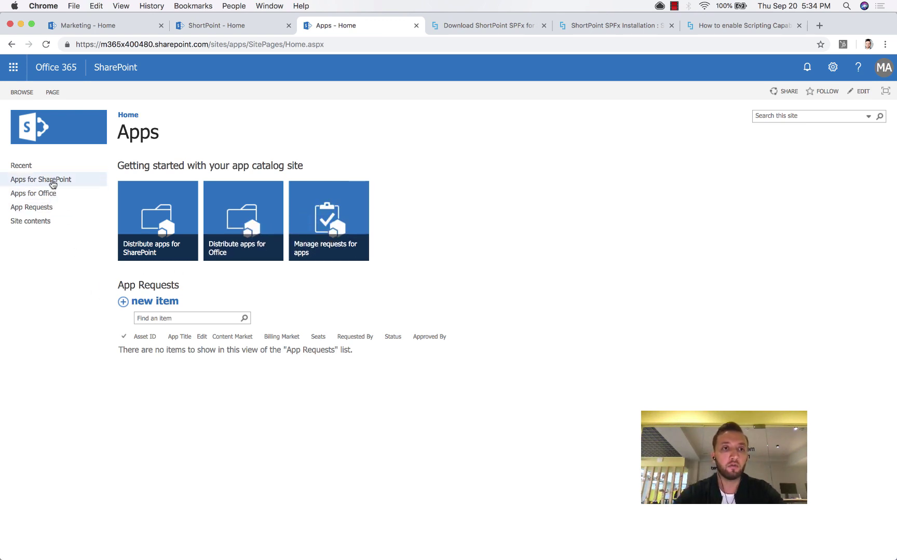
{"action": "left_click", "coordinate": [52, 184]}
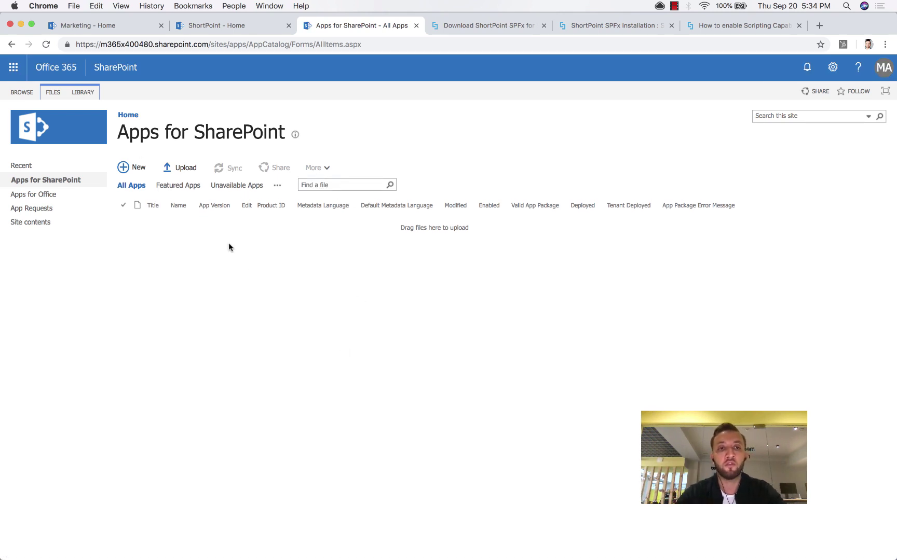
- Upload shortpoint-spfx.sppkg from Downloads to the Apps for SharePoint library and deploy it as a trusted solution
{"action": "left_click", "coordinate": [184, 169]}
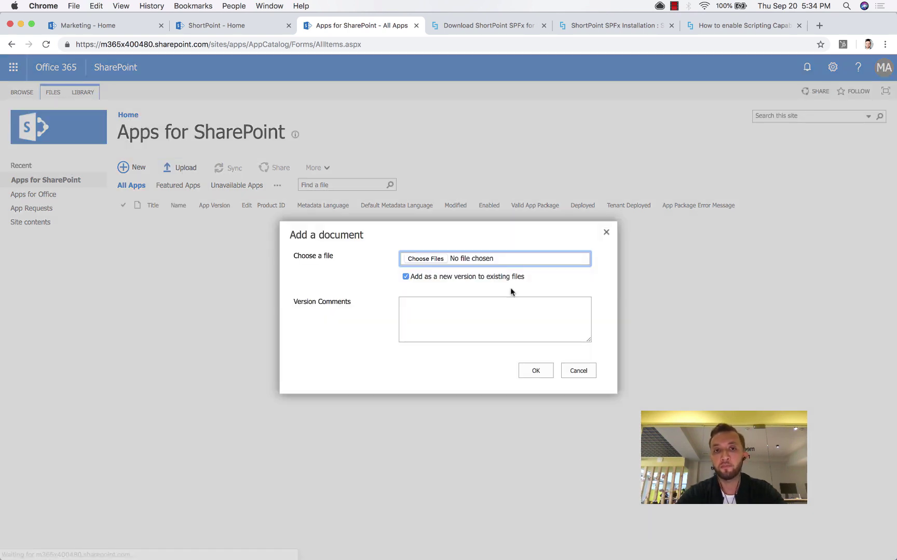
{"action": "left_click", "coordinate": [439, 260]}
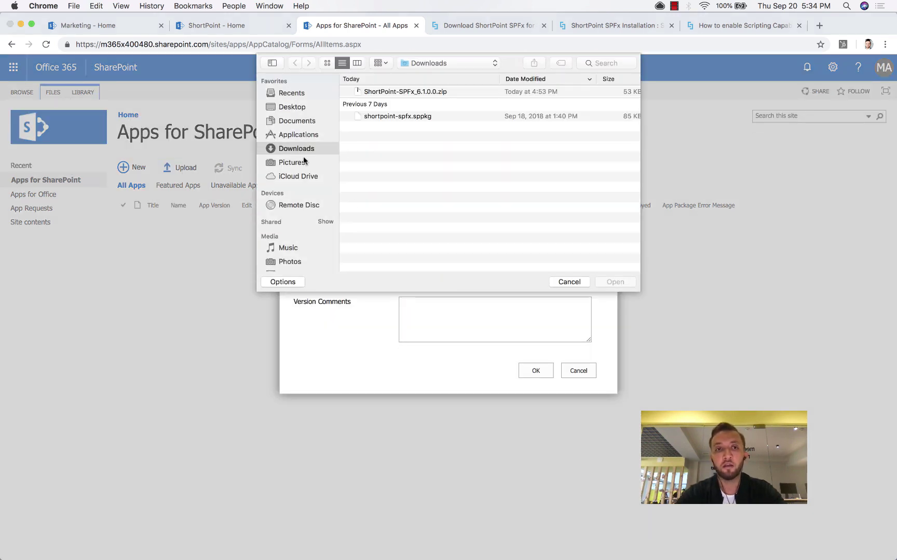
{"action": "left_click", "coordinate": [396, 117]}
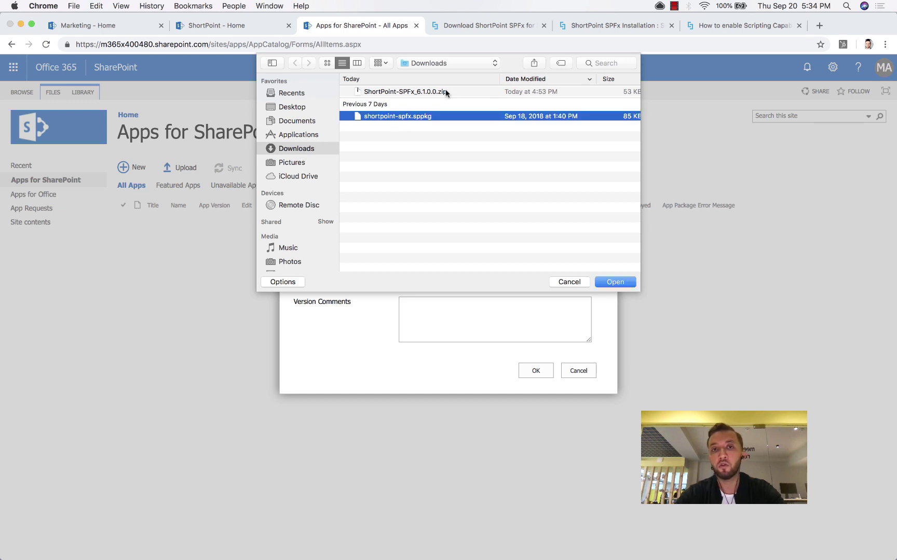
{"action": "left_click", "coordinate": [444, 92]}
{"action": "left_click", "coordinate": [425, 117]}
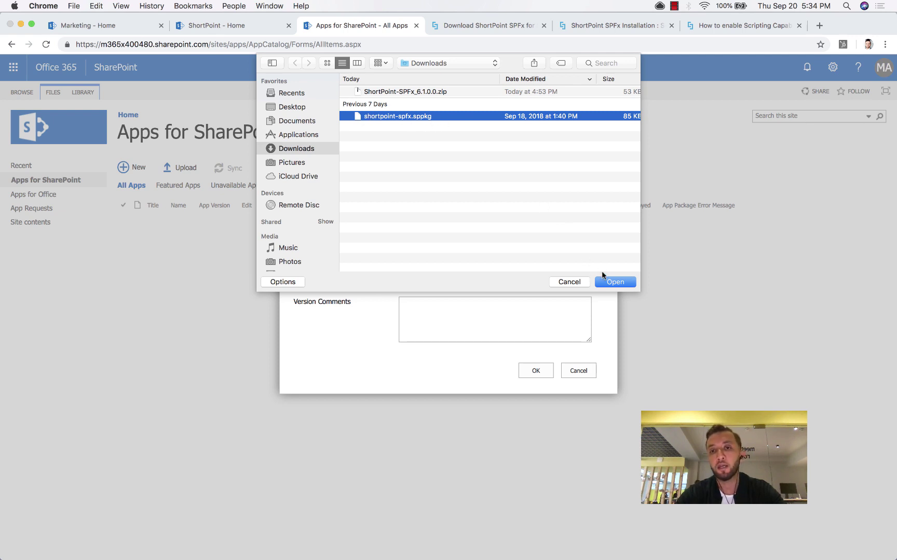
{"action": "left_click", "coordinate": [610, 283]}
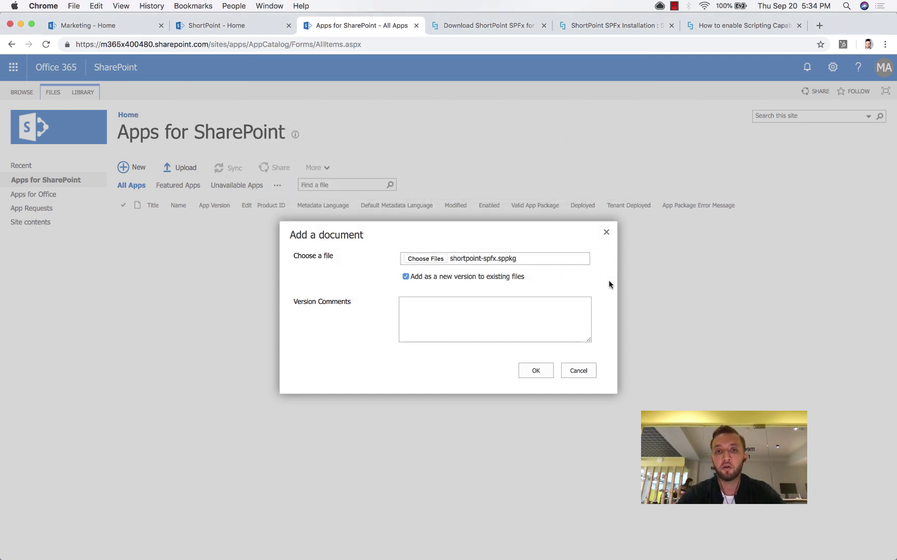
{"action": "left_click", "coordinate": [536, 371]}
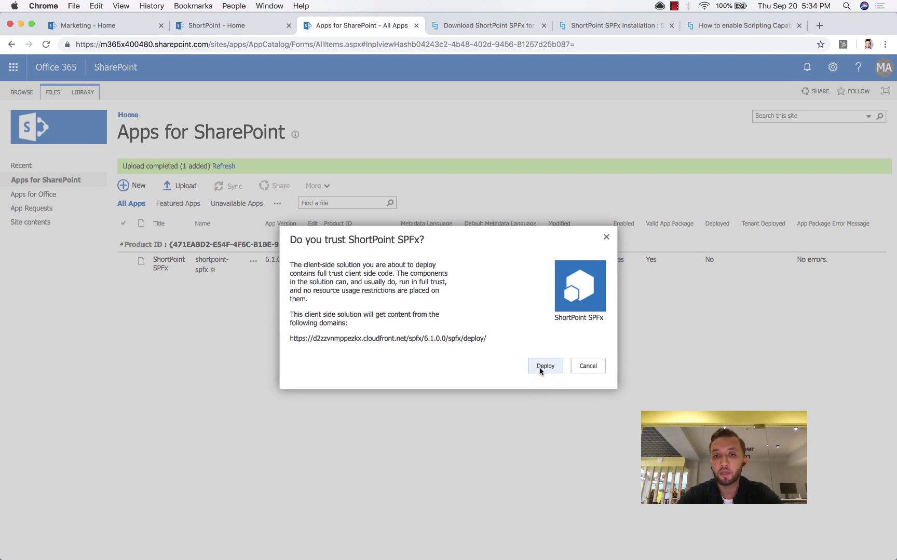
{"action": "left_click", "coordinate": [538, 372]}
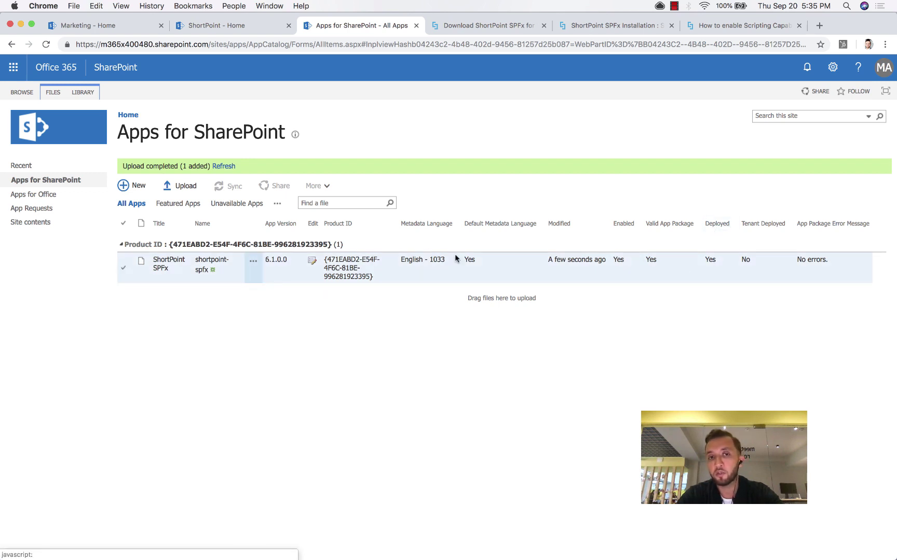
- Select the ShortPoint SPFx package to check its deployment columns, and show the library's file commands
{"action": "left_click", "coordinate": [126, 268]}
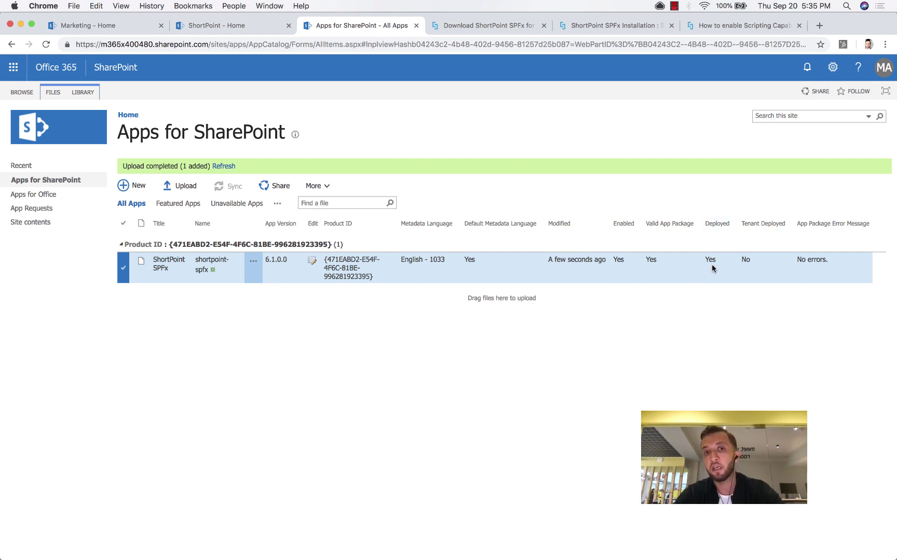
{"action": "left_click", "coordinate": [122, 267]}
{"action": "left_click", "coordinate": [123, 268]}
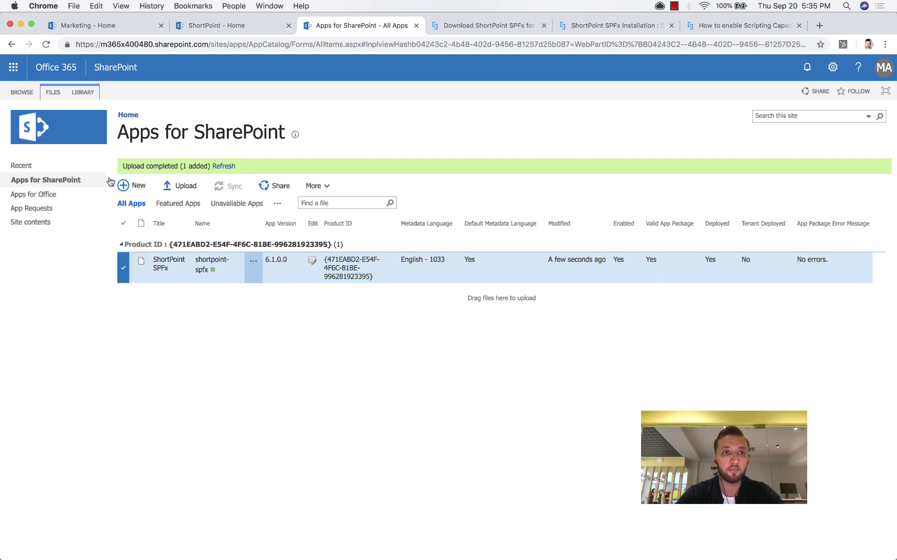
{"action": "left_click", "coordinate": [60, 92]}
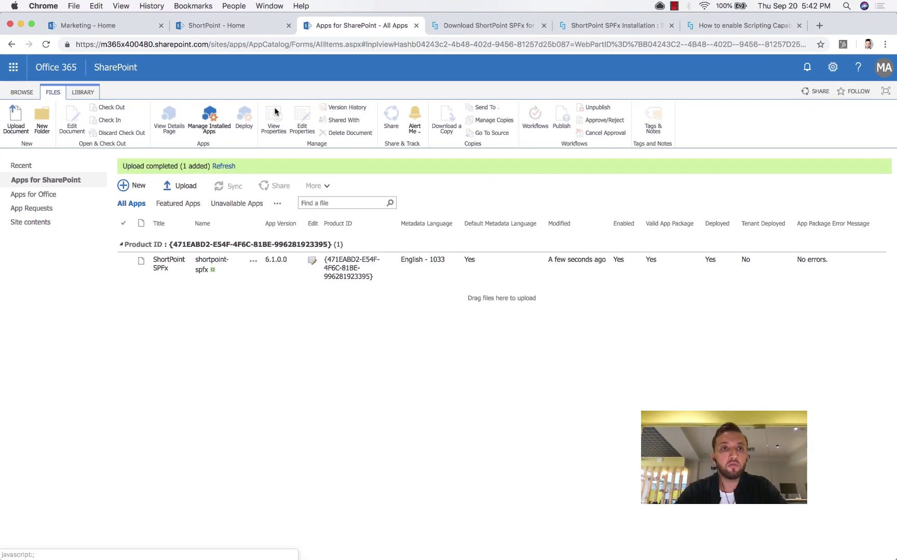
- Compare the classic ShortPoint site's home page with the modern Marketing site's home page
{"action": "left_click", "coordinate": [212, 28]}
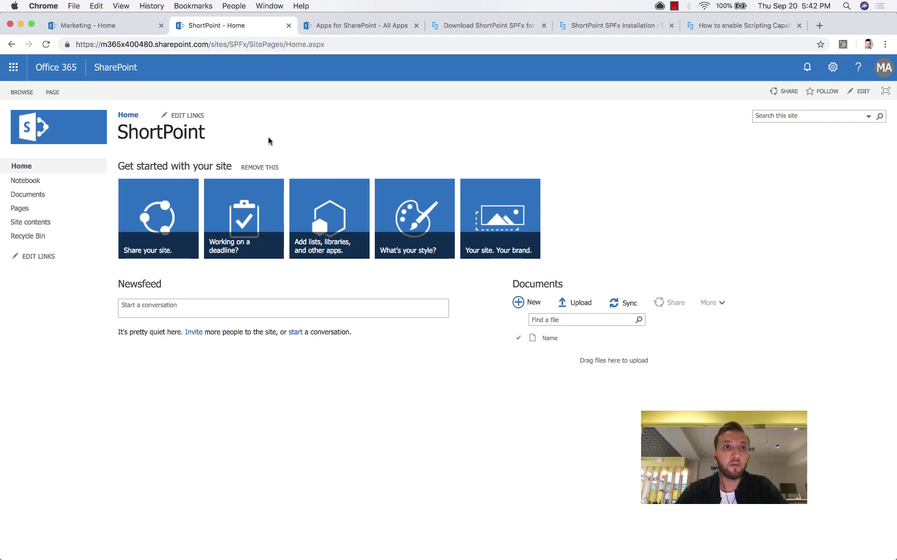
{"action": "left_click", "coordinate": [130, 26]}
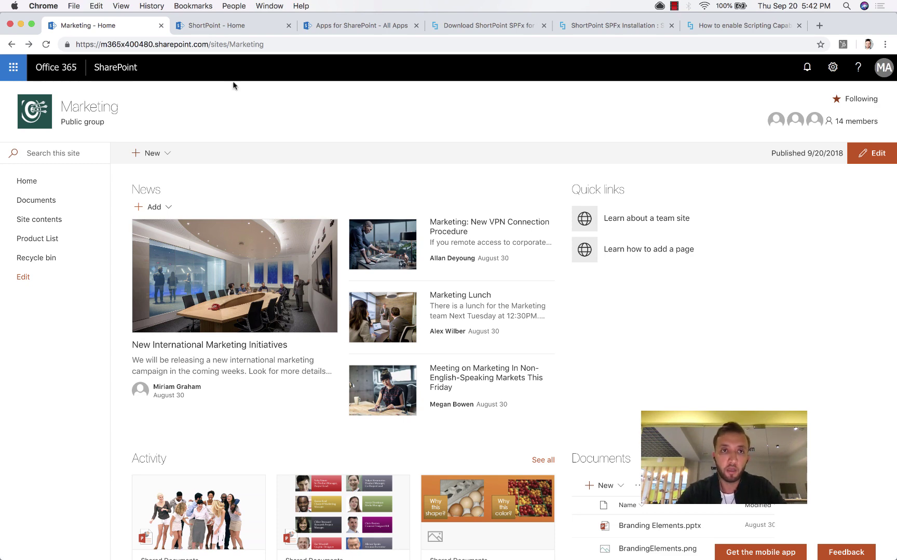
{"action": "left_click", "coordinate": [227, 27]}
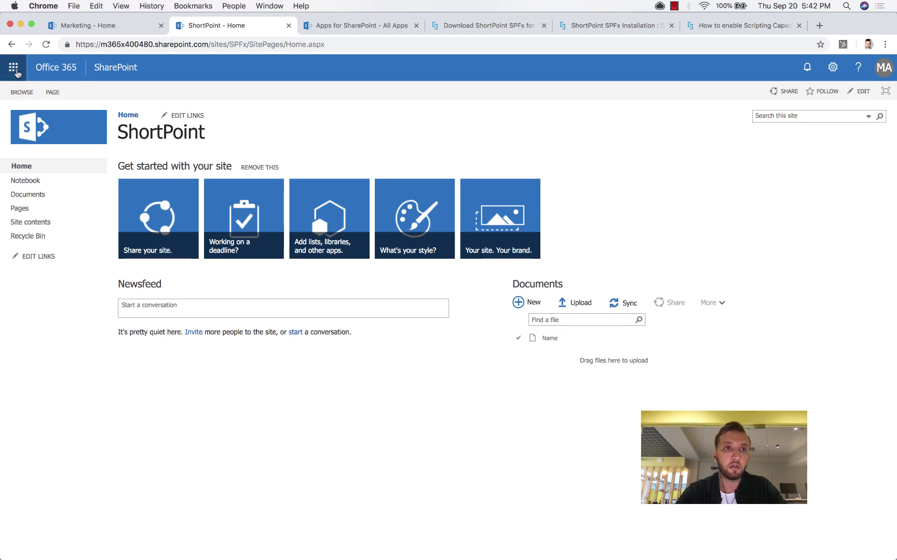
- From the ShortPoint site, go to the Microsoft 365 admin center and open the SharePoint admin center from its admin centers
{"action": "left_click", "coordinate": [13, 67]}
{"action": "left_click", "coordinate": [125, 240]}
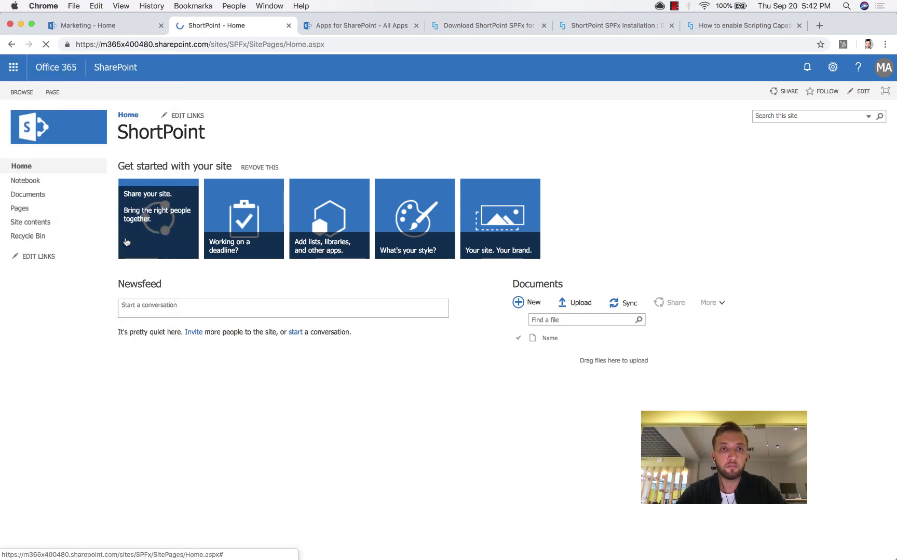
{"action": "left_click", "coordinate": [137, 208]}
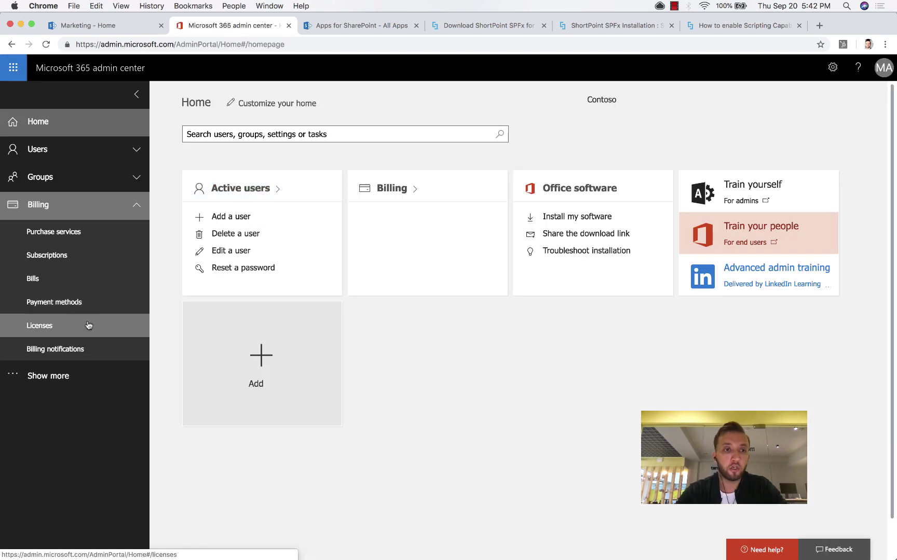
{"action": "scroll", "coordinate": [68, 375], "scroll_direction": "down", "scroll_amount": 2}
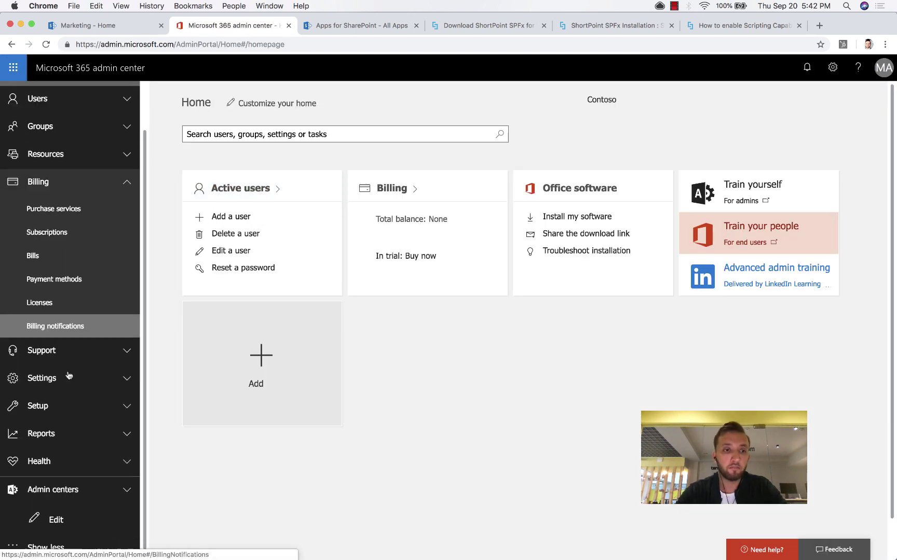
{"action": "left_click", "coordinate": [129, 489]}
{"action": "scroll", "coordinate": [104, 415], "scroll_direction": "down", "scroll_amount": 5}
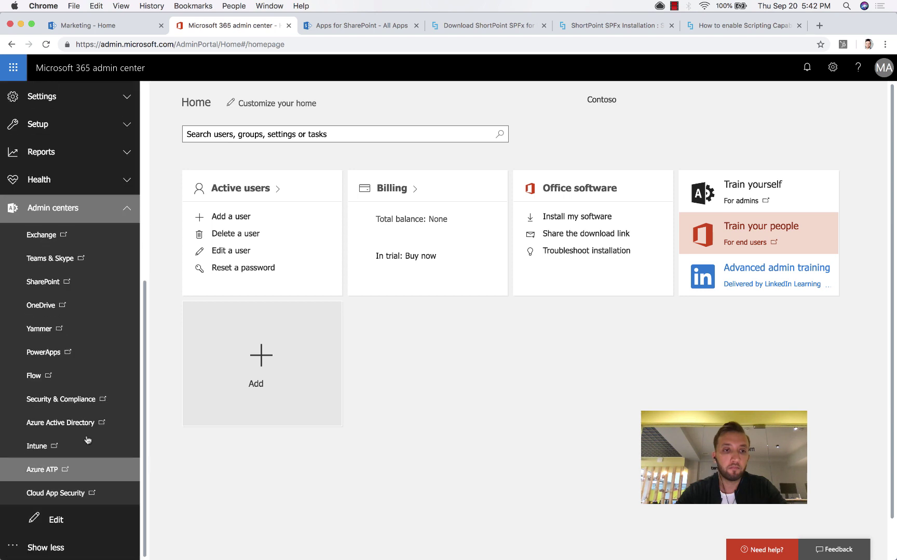
{"action": "left_click", "coordinate": [51, 290]}
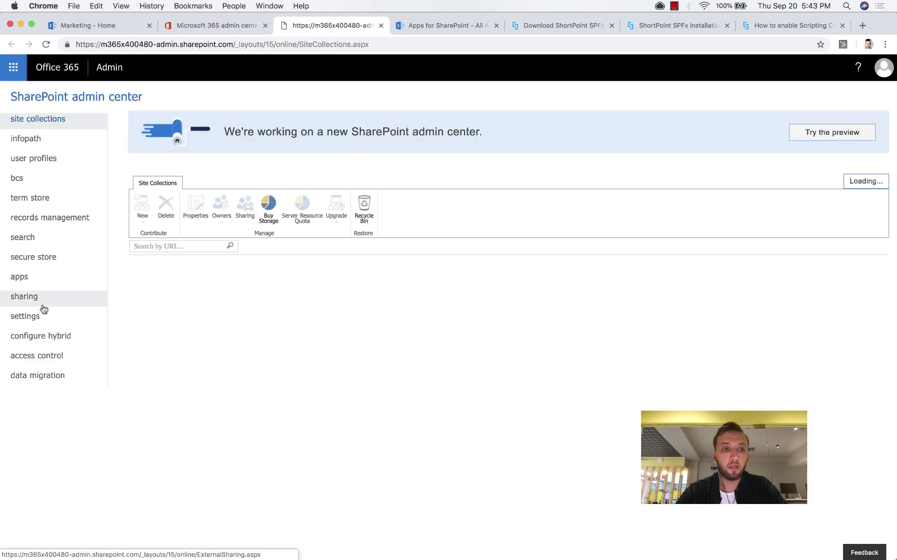
- Open the SharePoint tenant settings and check the Custom Script options for personal and self-service created sites
{"action": "left_click", "coordinate": [39, 318]}
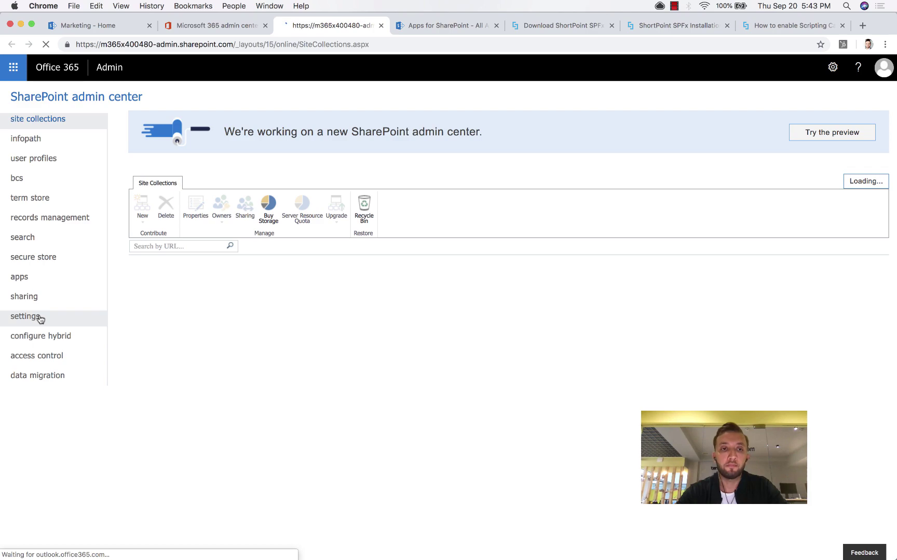
{"action": "scroll", "coordinate": [329, 354], "scroll_direction": "down", "scroll_amount": 2}
{"action": "scroll", "coordinate": [329, 354], "scroll_direction": "down", "scroll_amount": 10}
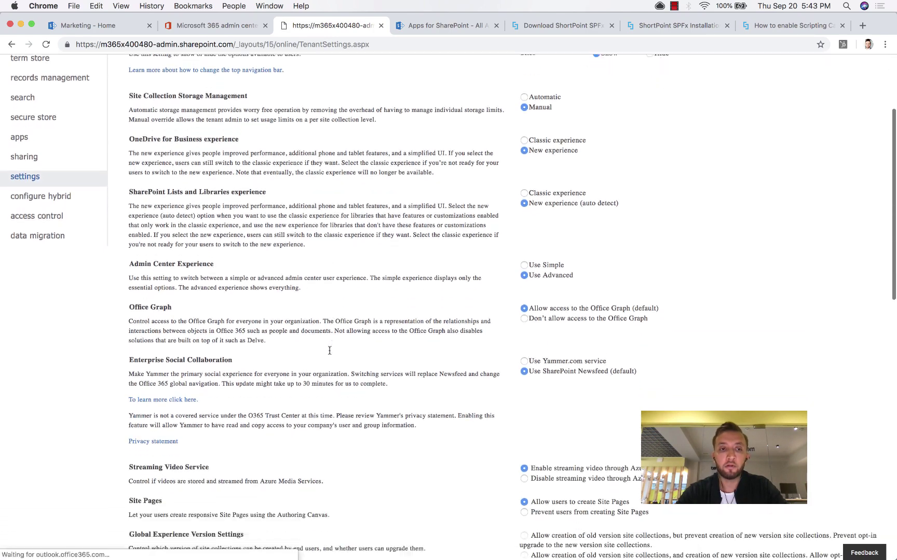
{"action": "scroll", "coordinate": [329, 354], "scroll_direction": "down", "scroll_amount": 8}
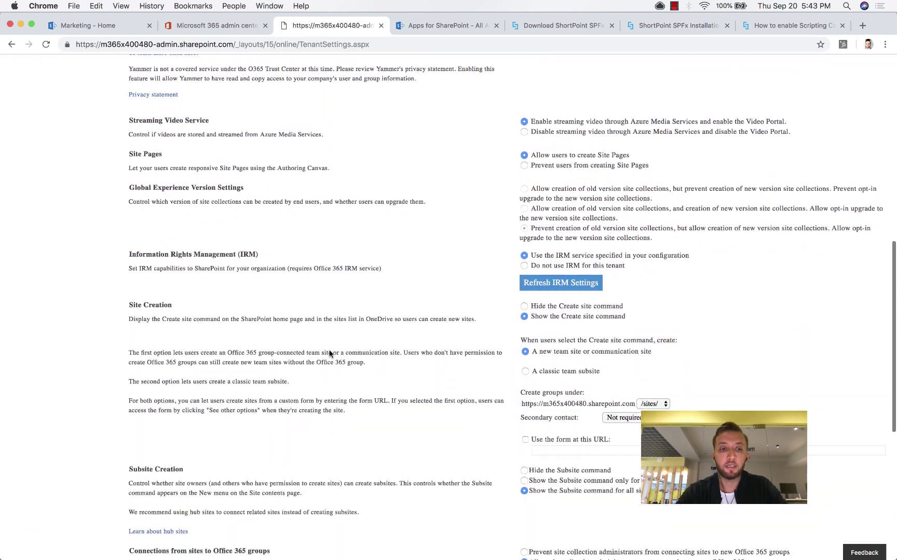
{"action": "scroll", "coordinate": [329, 354], "scroll_direction": "down", "scroll_amount": 5}
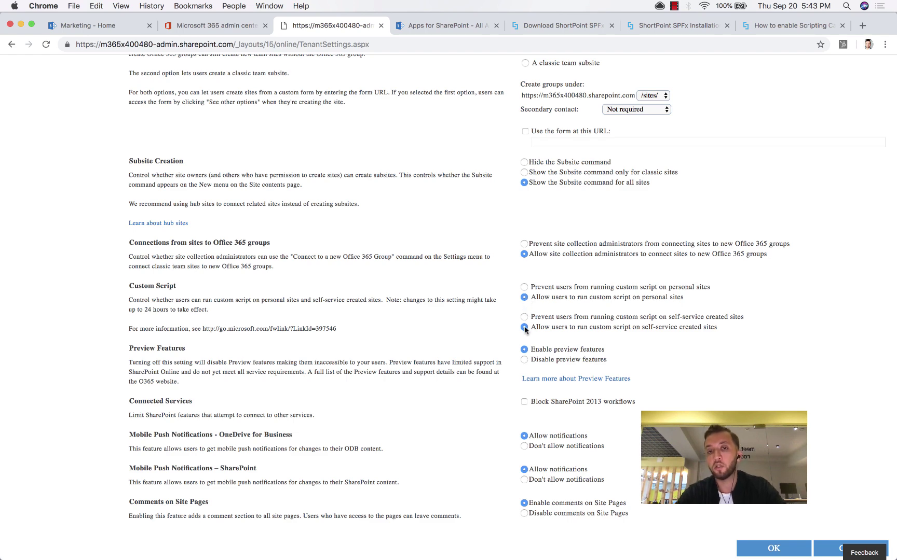
{"action": "scroll", "coordinate": [773, 490], "scroll_direction": "down", "scroll_amount": 1}
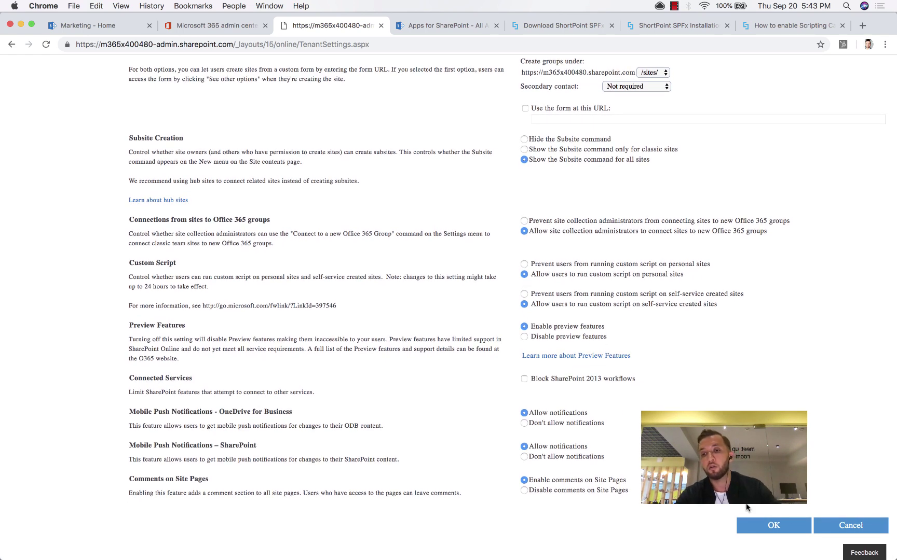
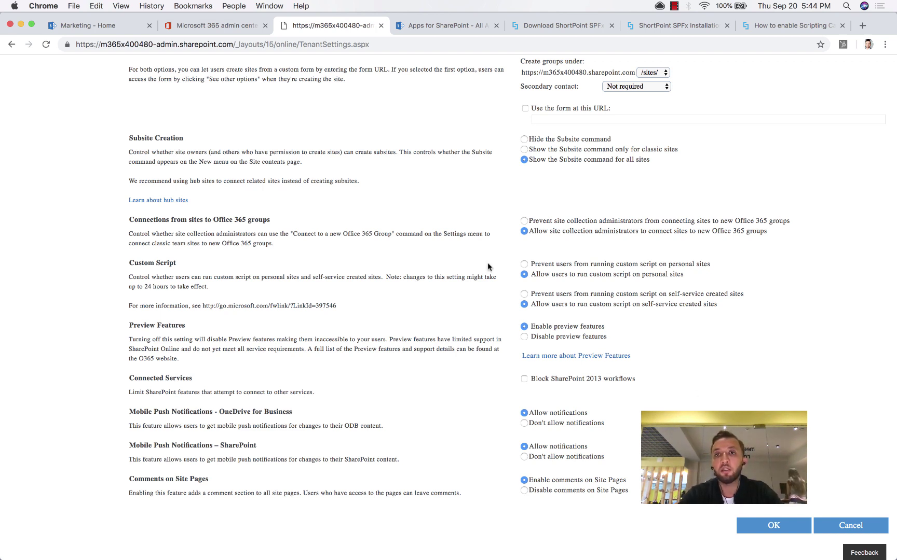
- Read the ShortPoint support article on enabling scripting capabilities with PowerShell
{"action": "left_click", "coordinate": [771, 25]}
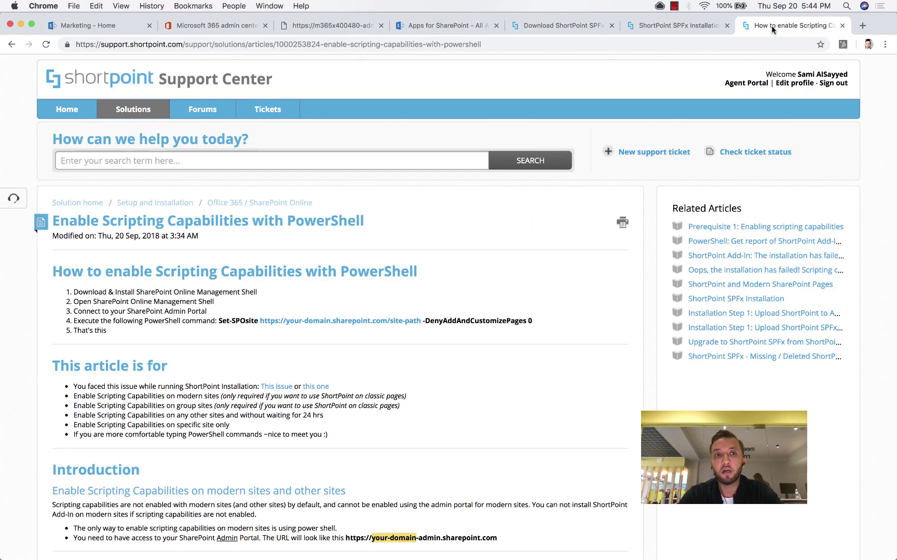
{"action": "scroll", "coordinate": [297, 221], "scroll_direction": "down", "scroll_amount": 2}
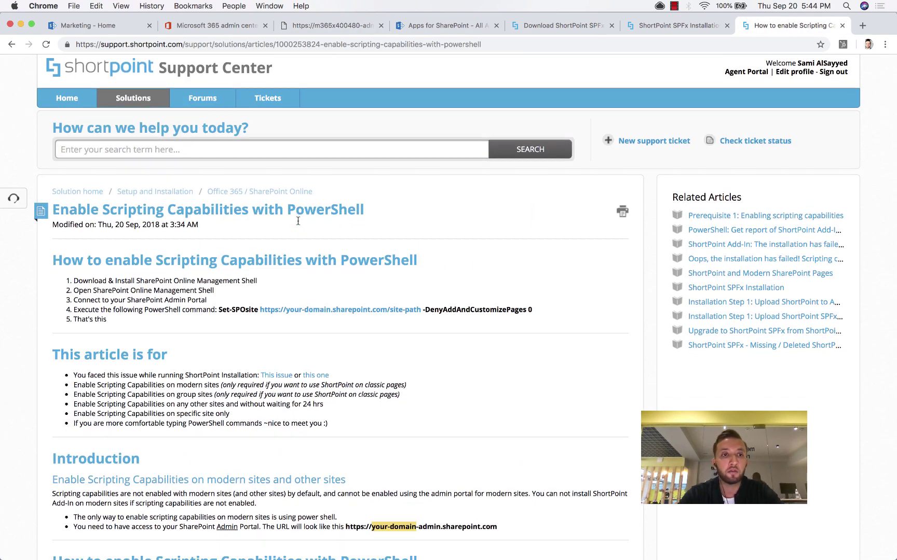
{"action": "left_click_drag", "start_coordinate": [87, 171], "coordinate": [361, 170]}
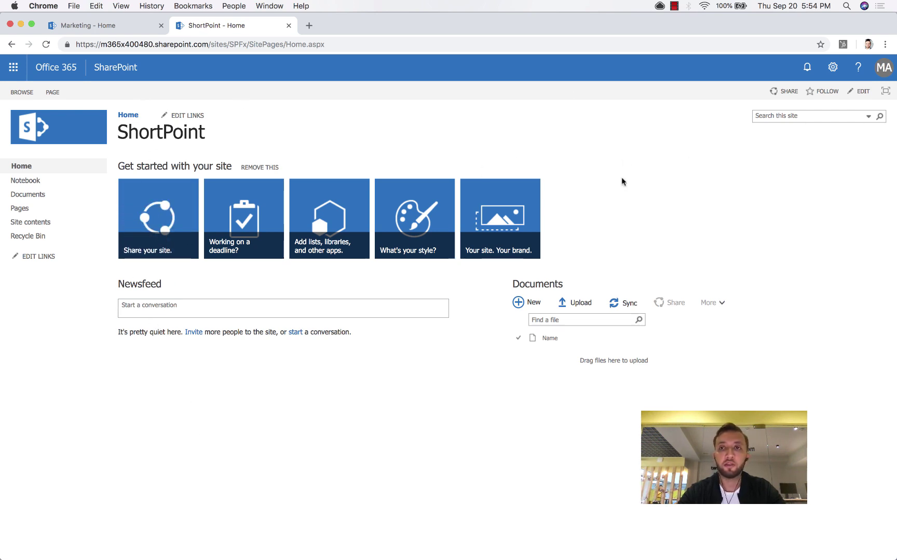
- Open the ShortPoint site's contents and return that page to the classic SharePoint experience
{"action": "left_click", "coordinate": [831, 69]}
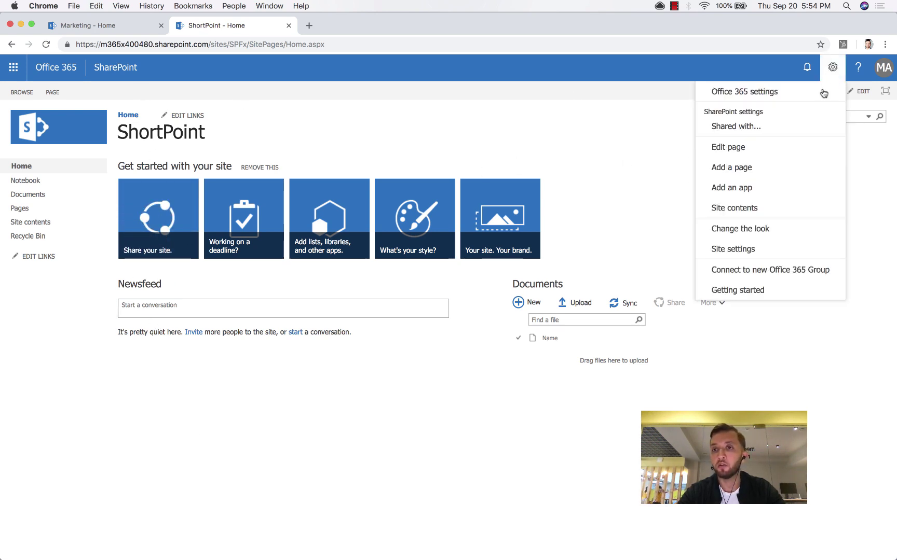
{"action": "left_click", "coordinate": [762, 208]}
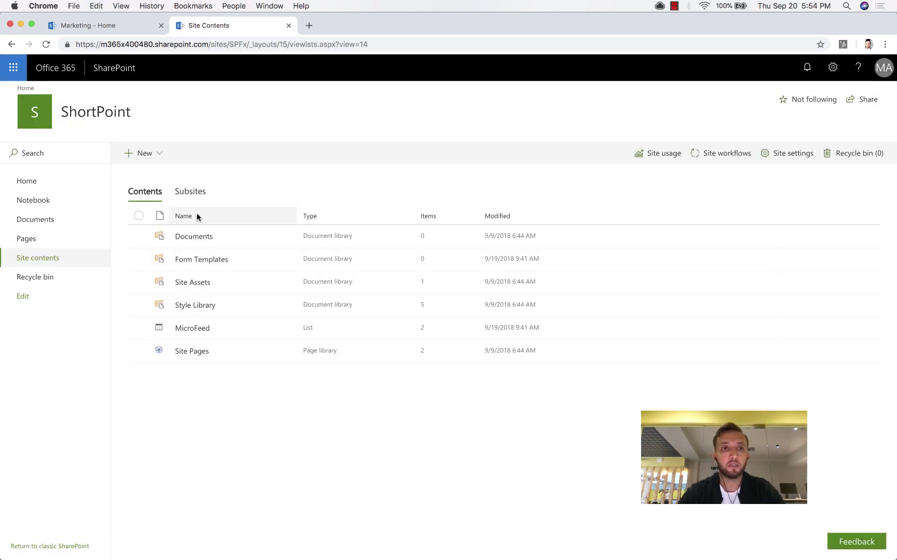
{"action": "left_click", "coordinate": [161, 156]}
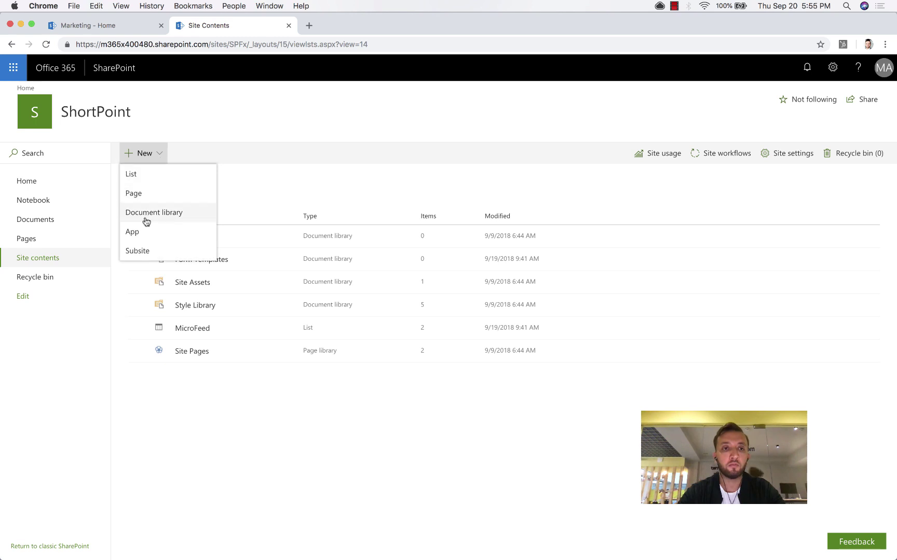
{"action": "left_click", "coordinate": [87, 351]}
{"action": "left_click", "coordinate": [57, 548]}
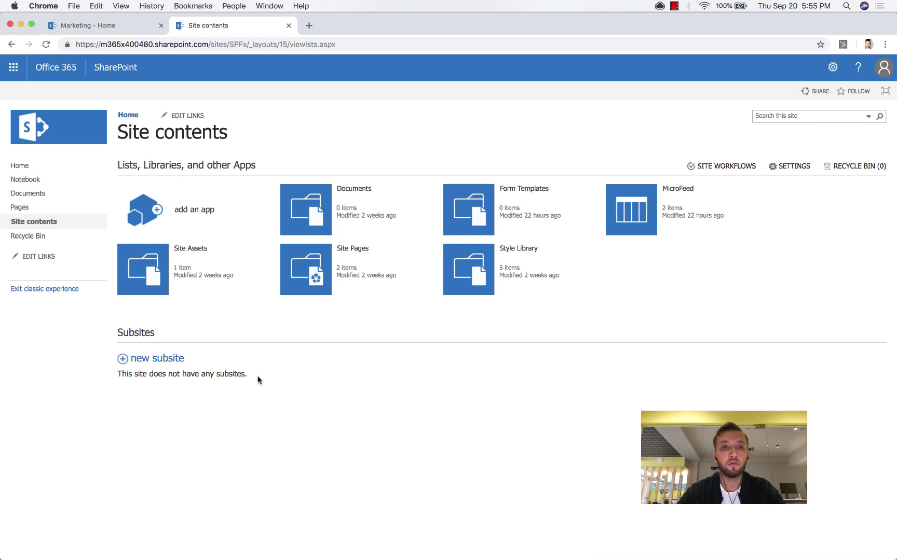
- Add the ShortPoint SPFx app from the organization's apps to the ShortPoint site
{"action": "left_click", "coordinate": [145, 212]}
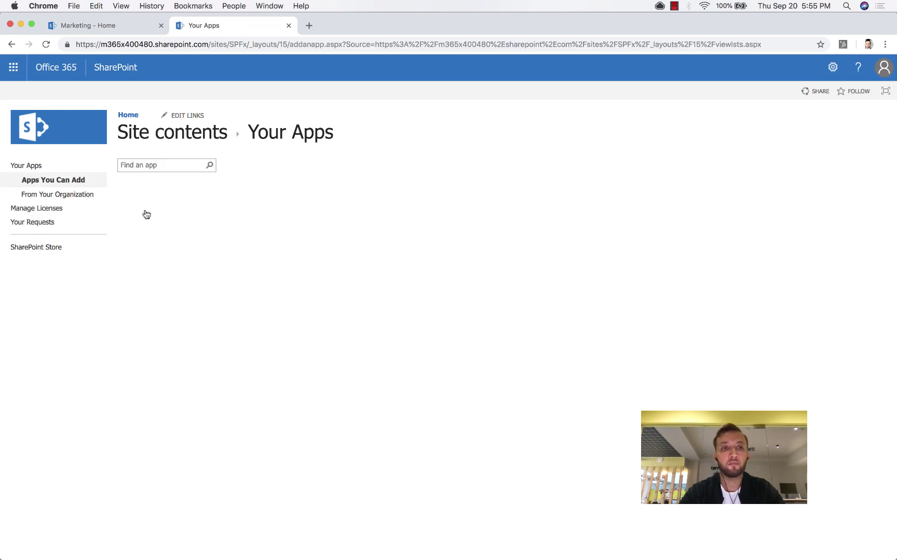
{"action": "left_click", "coordinate": [145, 214]}
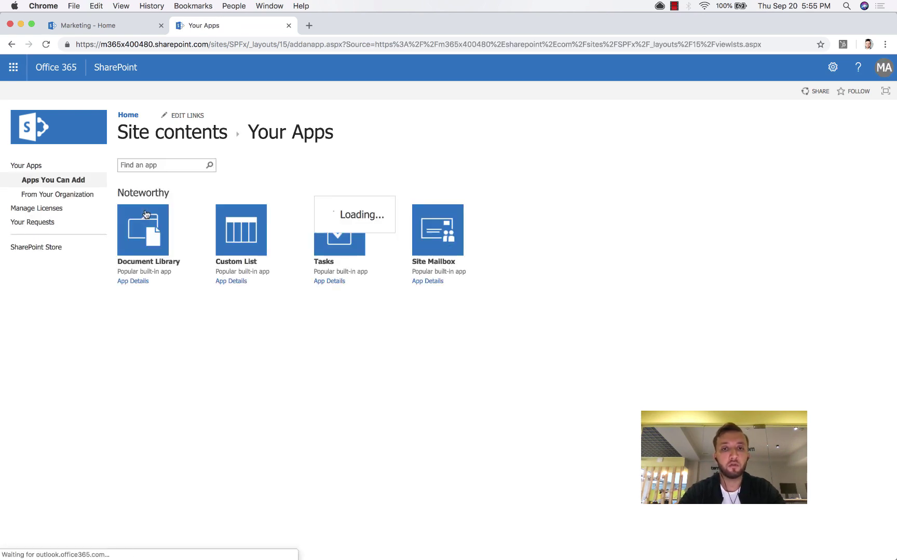
{"action": "left_click", "coordinate": [67, 199]}
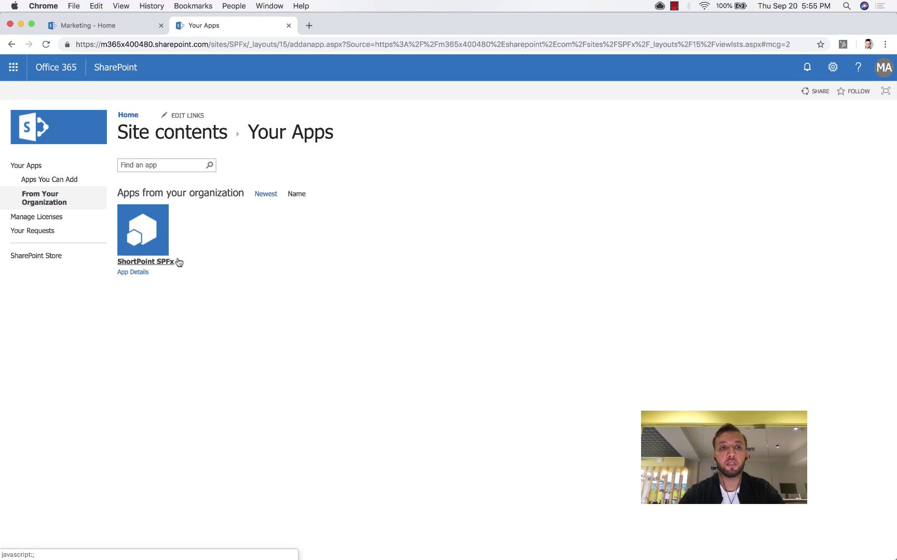
{"action": "left_click", "coordinate": [160, 241]}
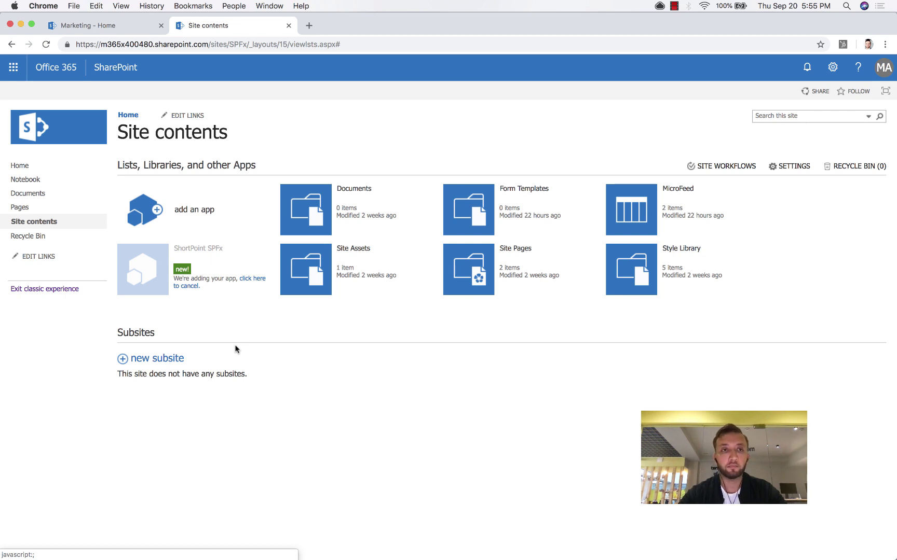
- Reload the site contents and open the ShortPoint Dashboard through "ShortPoint SPFx - Install Now!"
{"action": "left_click", "coordinate": [46, 45]}
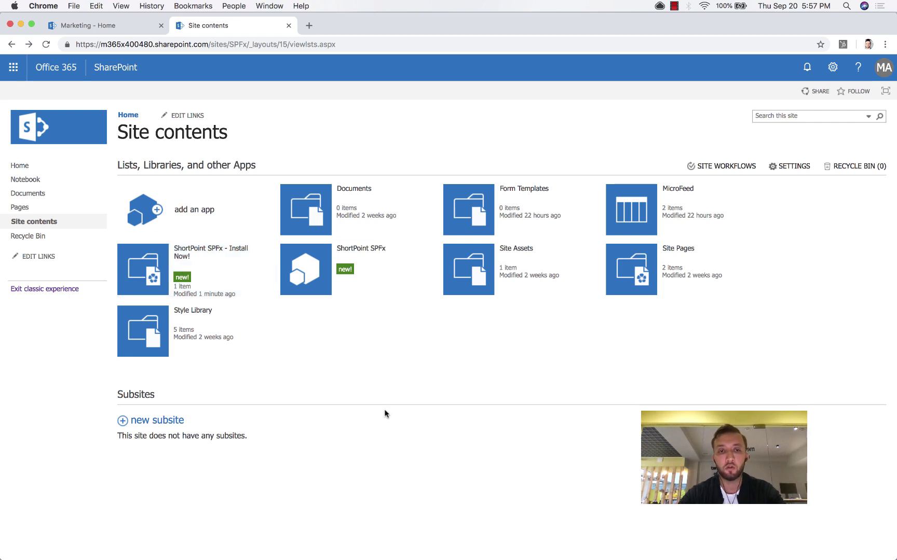
{"action": "left_click", "coordinate": [162, 264]}
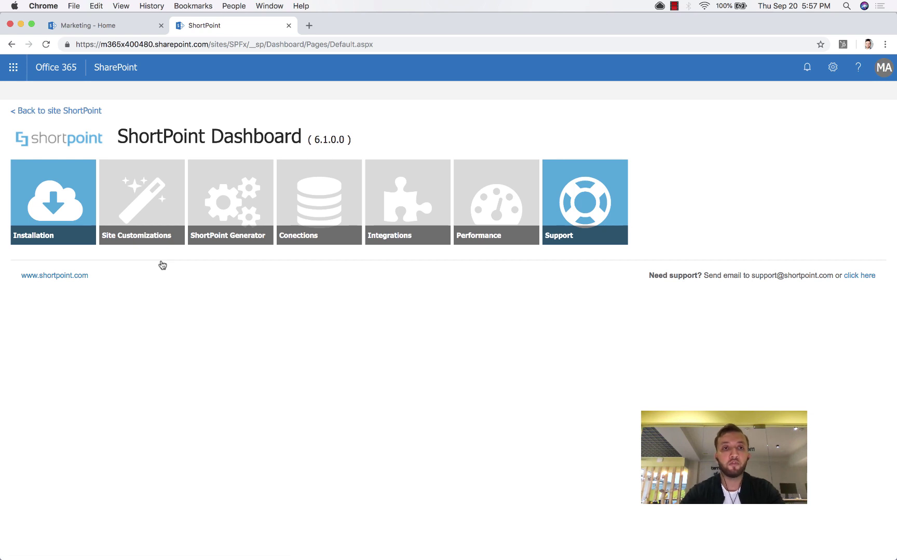
{"action": "left_click_drag", "start_coordinate": [314, 139], "coordinate": [344, 140]}
{"action": "left_click", "coordinate": [344, 140]}
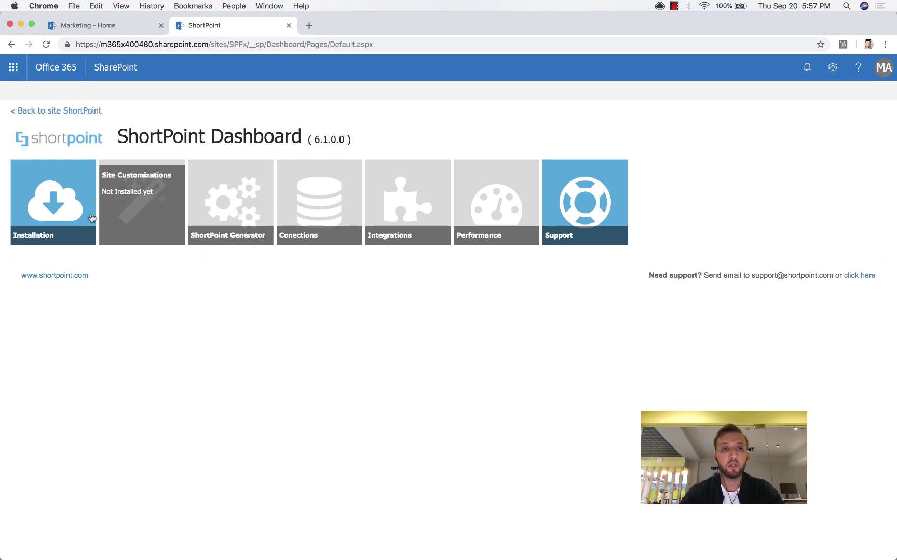
- Install ShortPoint 6.1.0.0 from the dashboard with classic pages and site collection scope enabled
{"action": "left_click", "coordinate": [44, 195]}
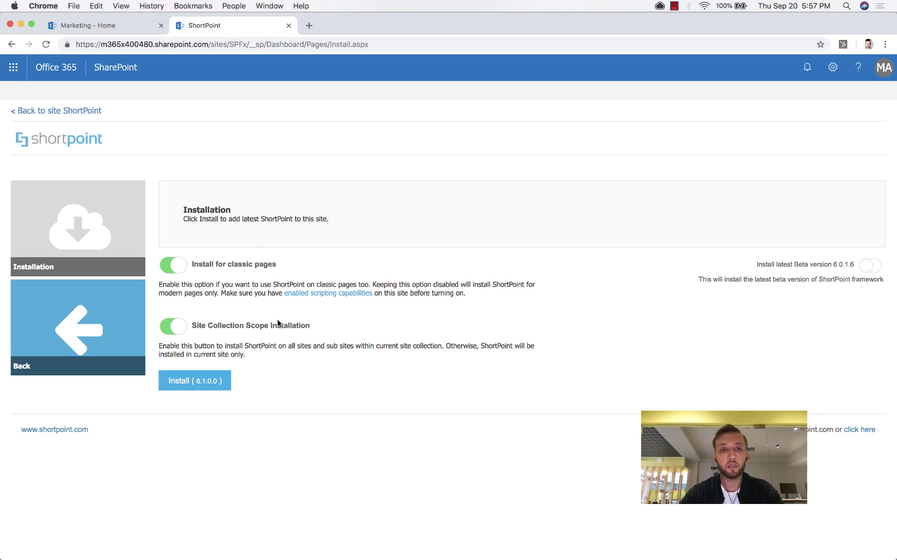
{"action": "left_click", "coordinate": [184, 269]}
{"action": "left_click", "coordinate": [183, 269]}
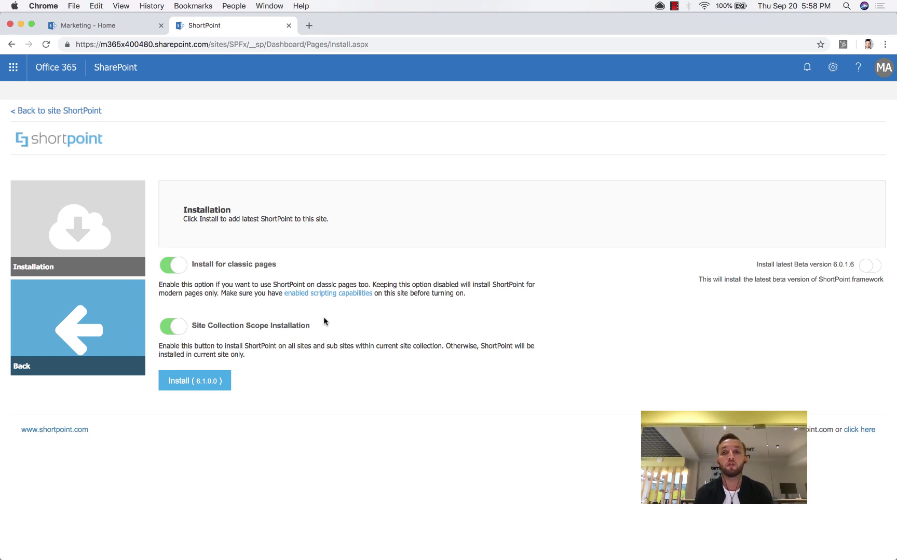
{"action": "left_click", "coordinate": [199, 384]}
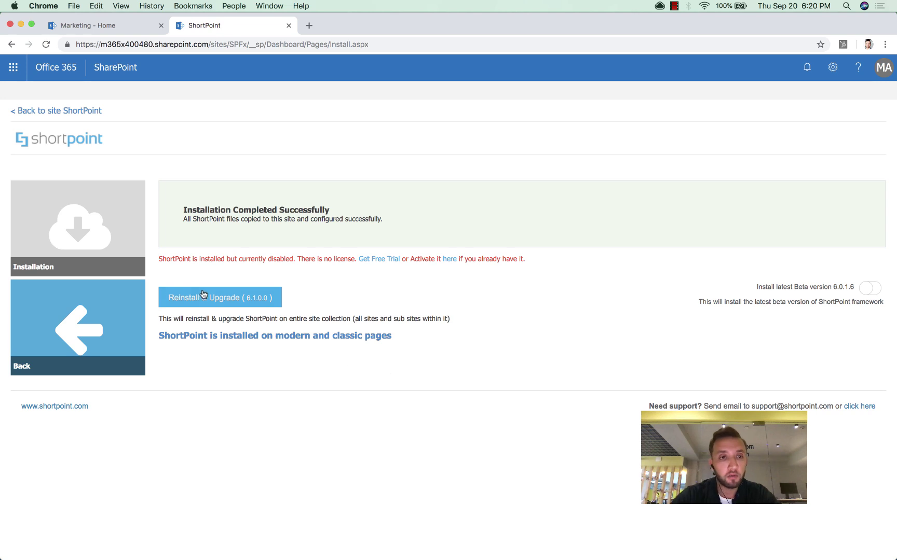
- Open ShortPoint licensing from the missing-license notice and activate the available new license
{"action": "left_click_drag", "start_coordinate": [157, 258], "coordinate": [532, 270]}
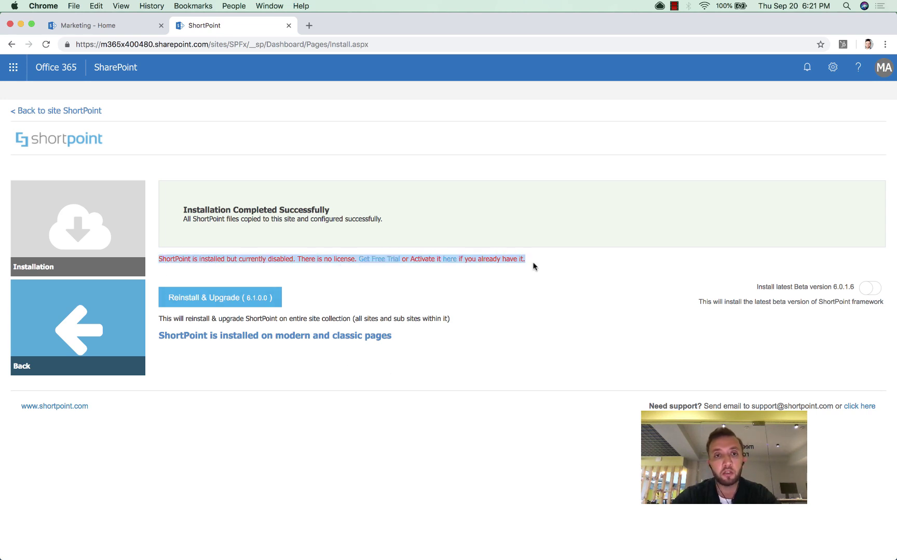
{"action": "left_click", "coordinate": [523, 266]}
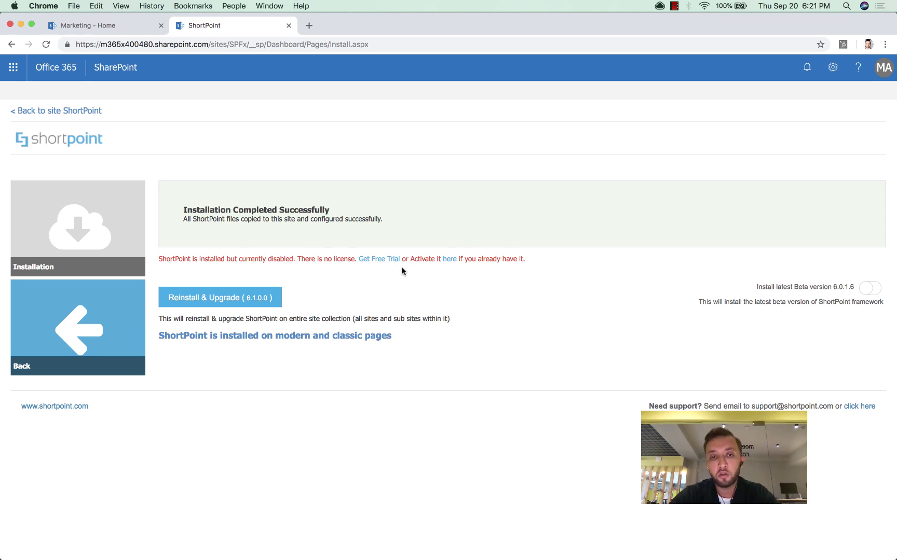
{"action": "left_click", "coordinate": [448, 262]}
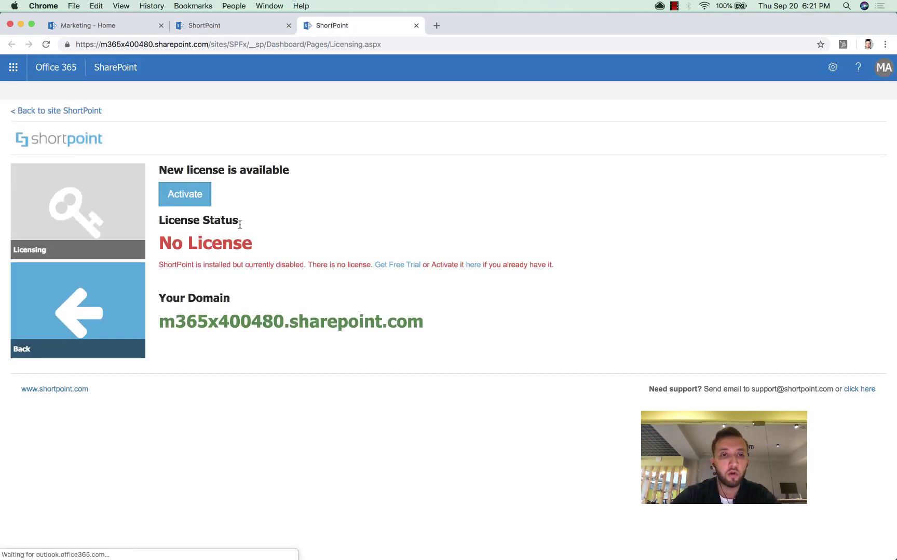
{"action": "left_click", "coordinate": [188, 195]}
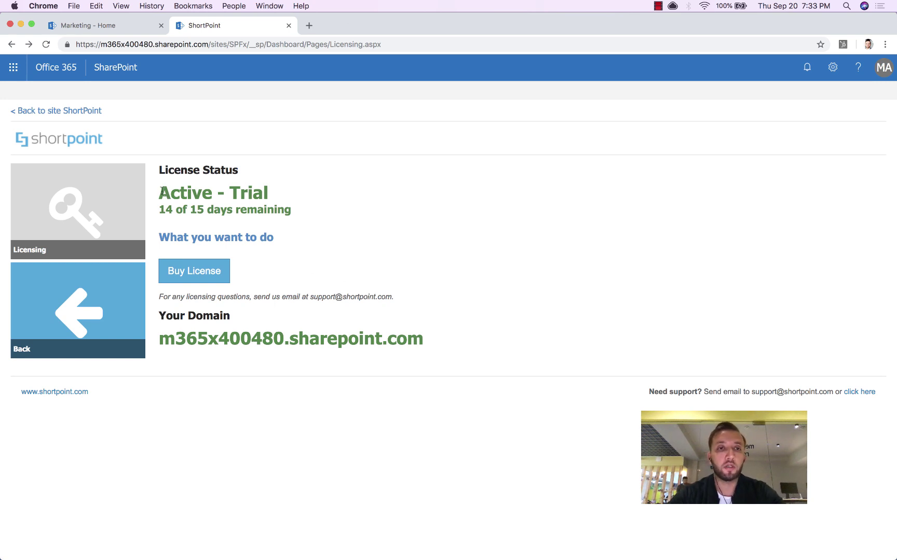
- Check the ShortPoint license status and remaining trial days, and return to the ShortPoint Dashboard
{"action": "left_click_drag", "start_coordinate": [162, 191], "coordinate": [262, 202]}
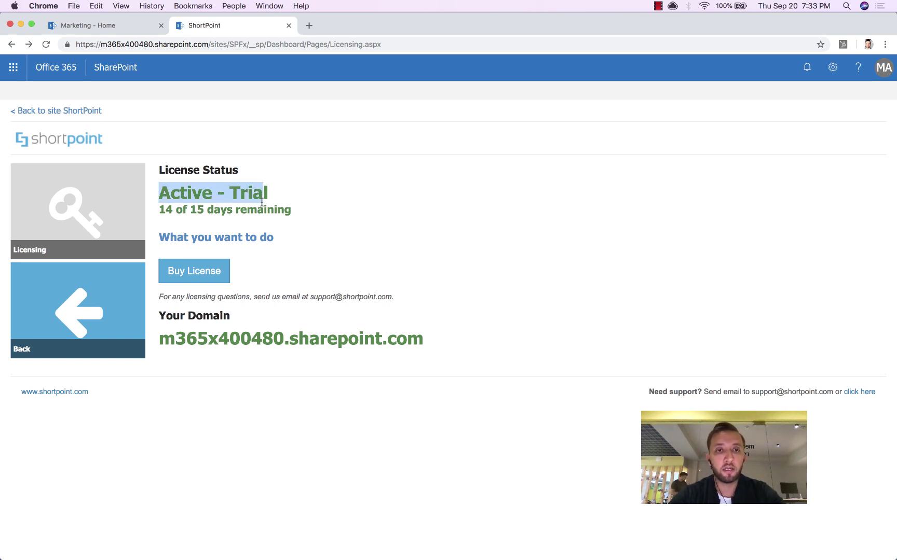
{"action": "double_click", "coordinate": [174, 198]}
{"action": "left_click", "coordinate": [200, 208]}
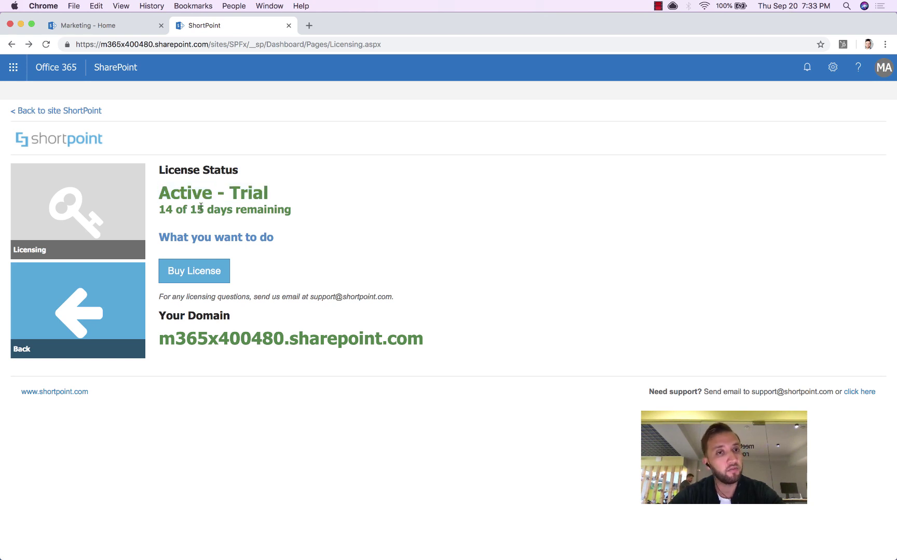
{"action": "left_click", "coordinate": [132, 311]}
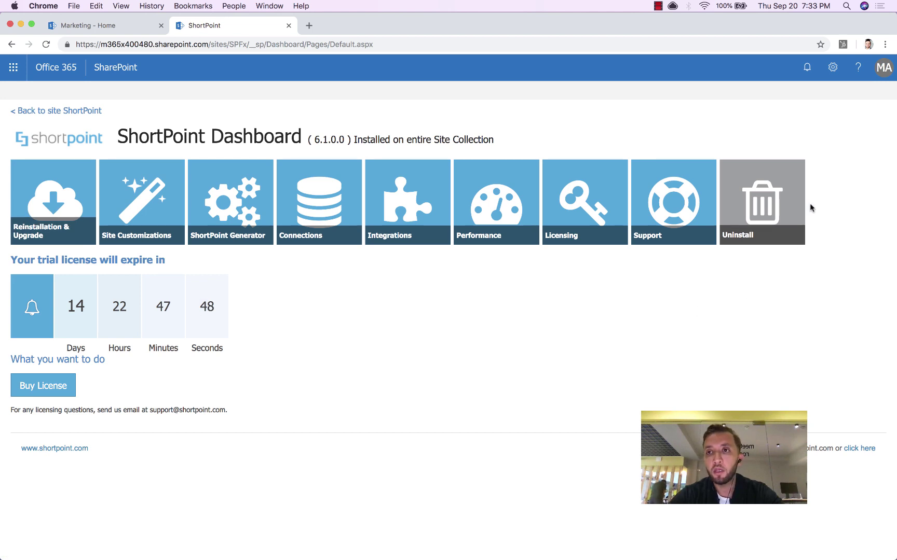
- Open the site contents from the ShortPoint Dashboard and exit the classic SharePoint experience
{"action": "left_click", "coordinate": [833, 67]}
{"action": "left_click", "coordinate": [774, 206]}
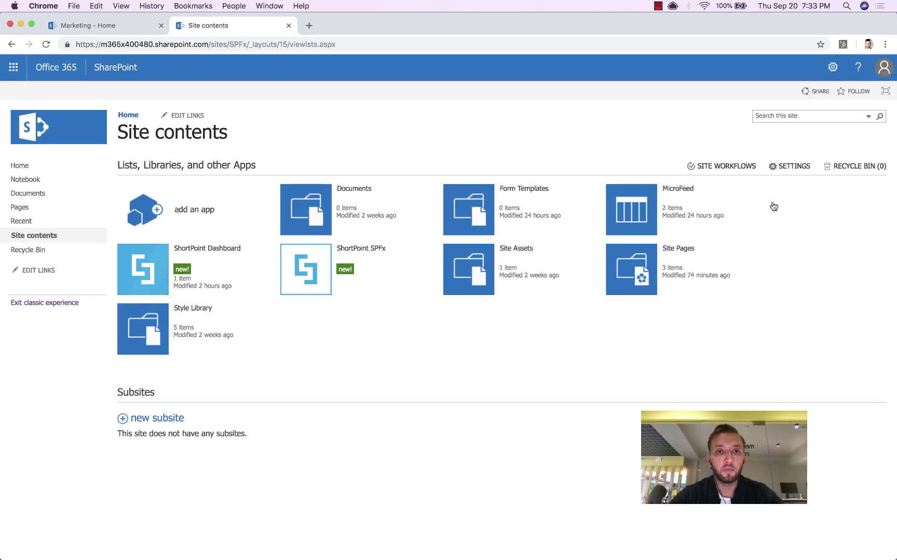
{"action": "left_click", "coordinate": [159, 279]}
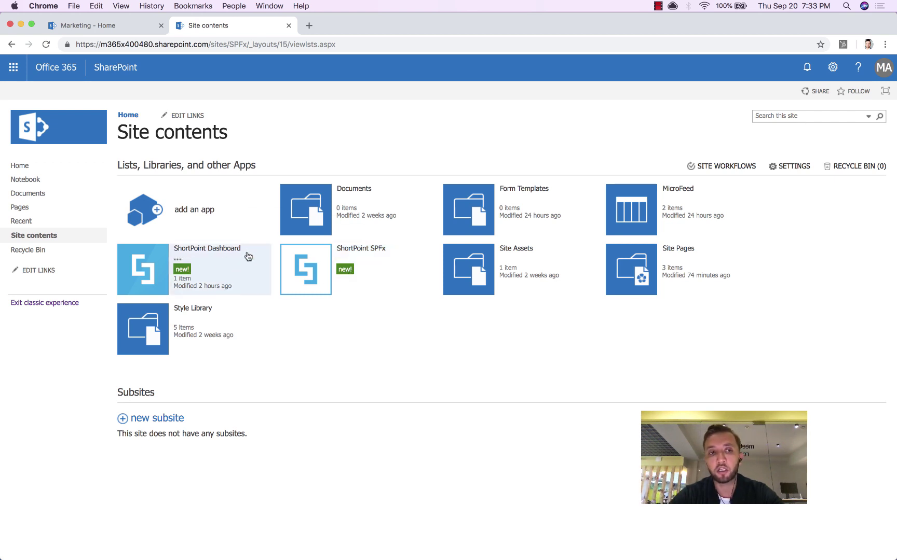
{"action": "left_click", "coordinate": [72, 305]}
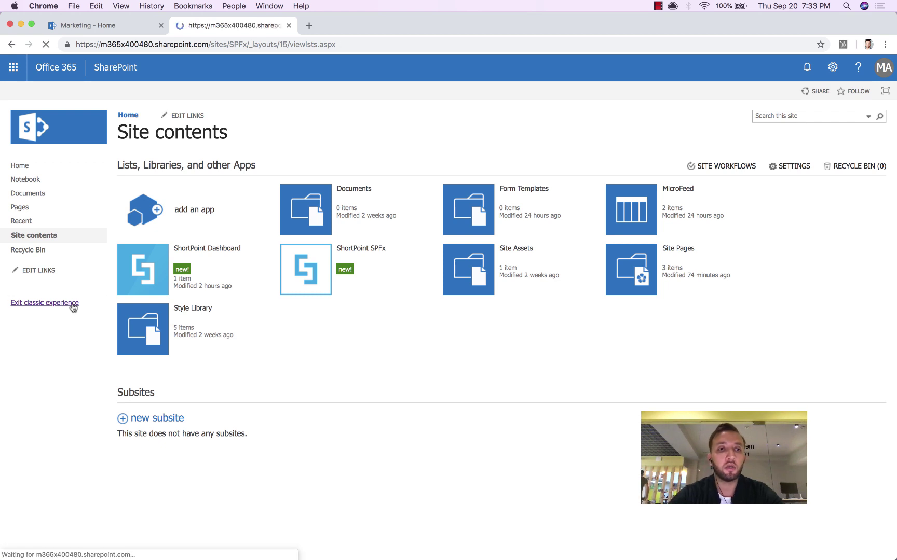